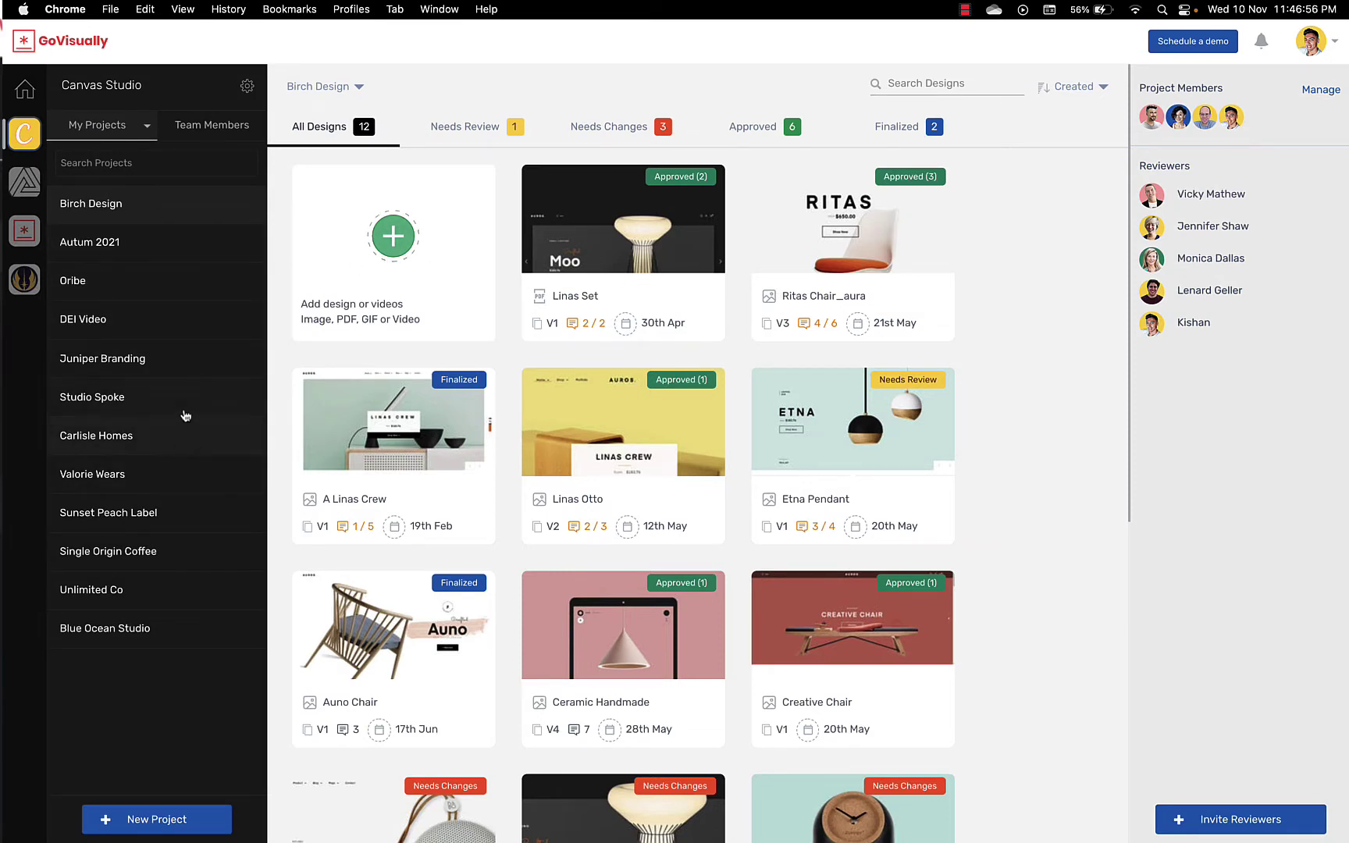
Step: Switch the Canvas Studio sidebar to Team Members, showing seven members and one pending invite
click(194, 138)
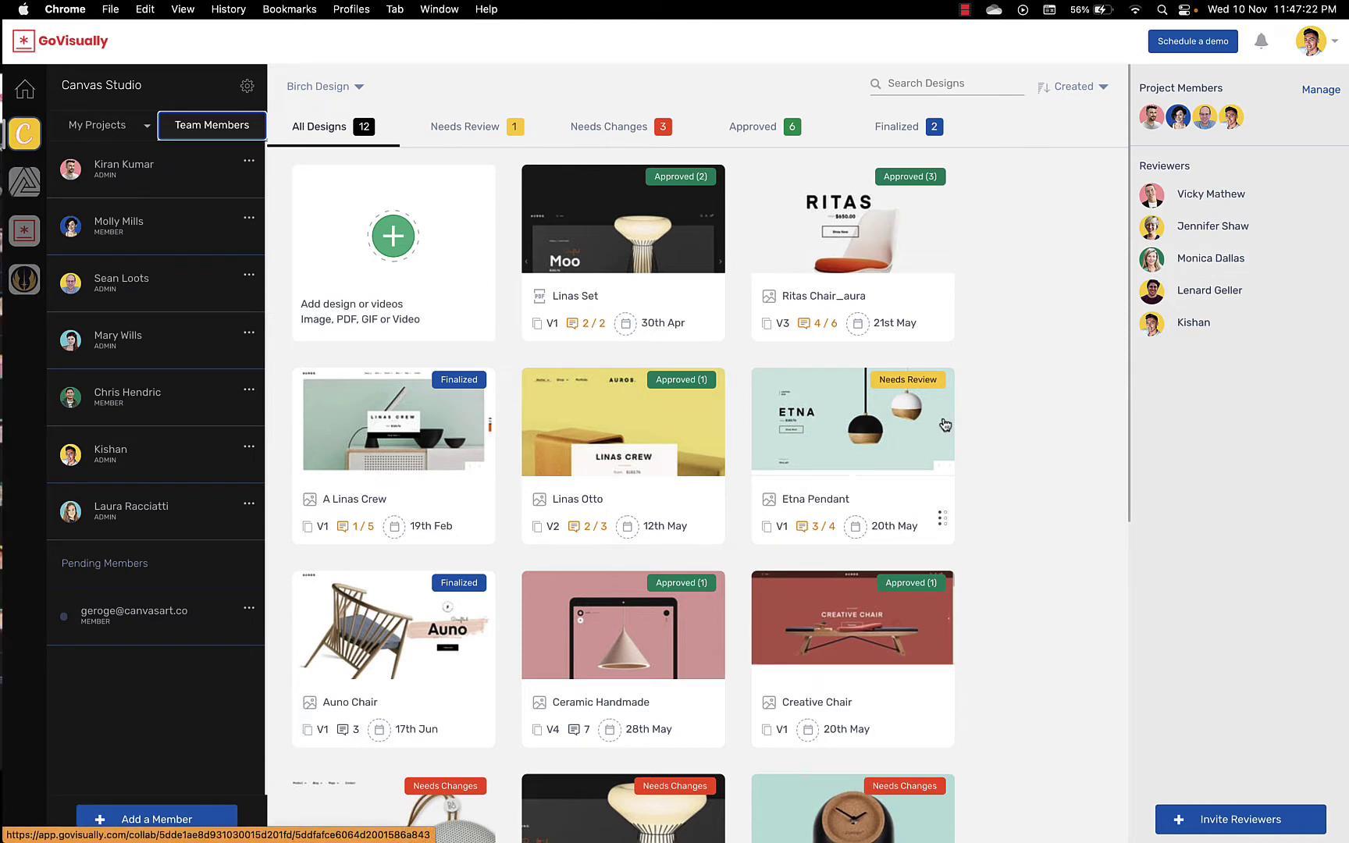
click(492, 137)
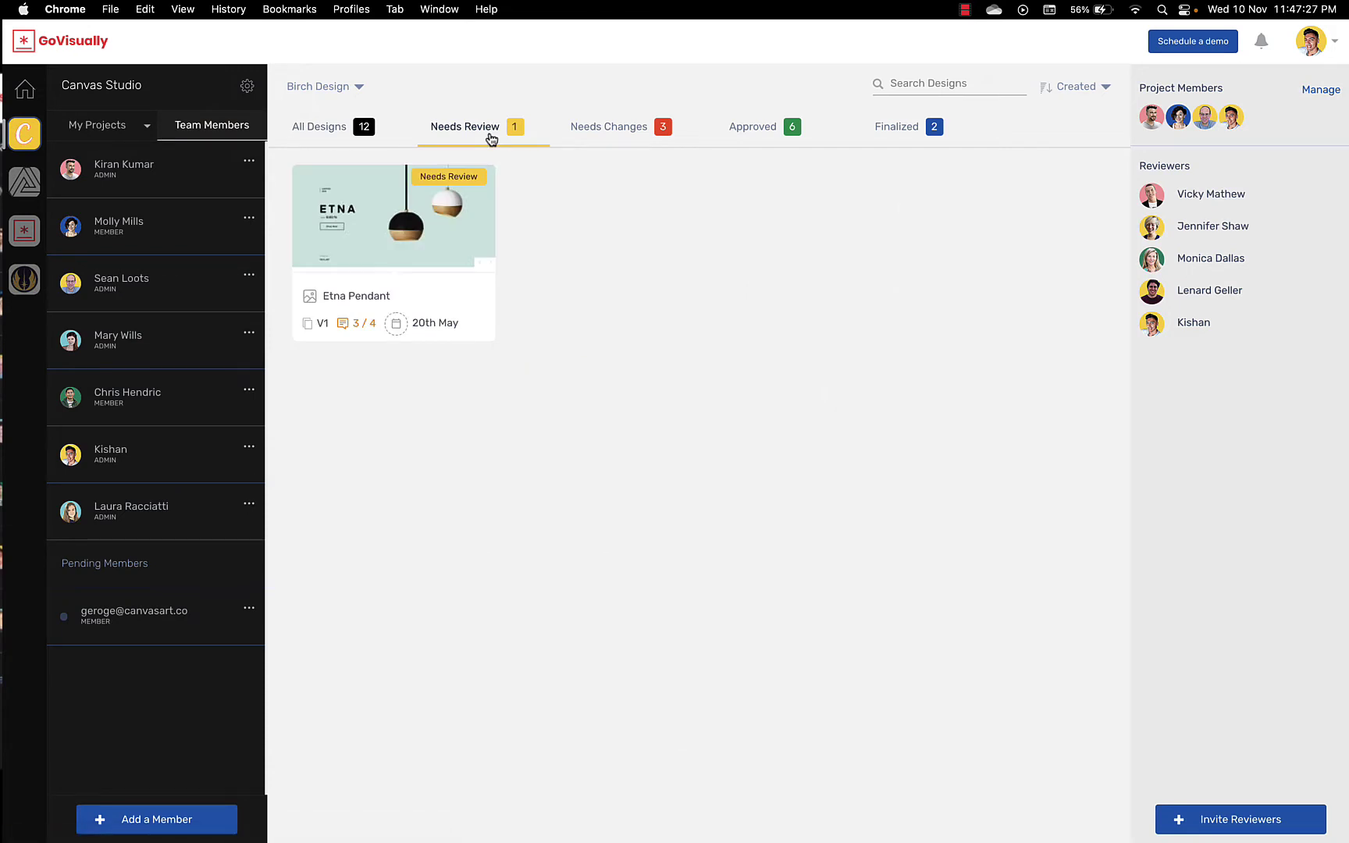
click(617, 128)
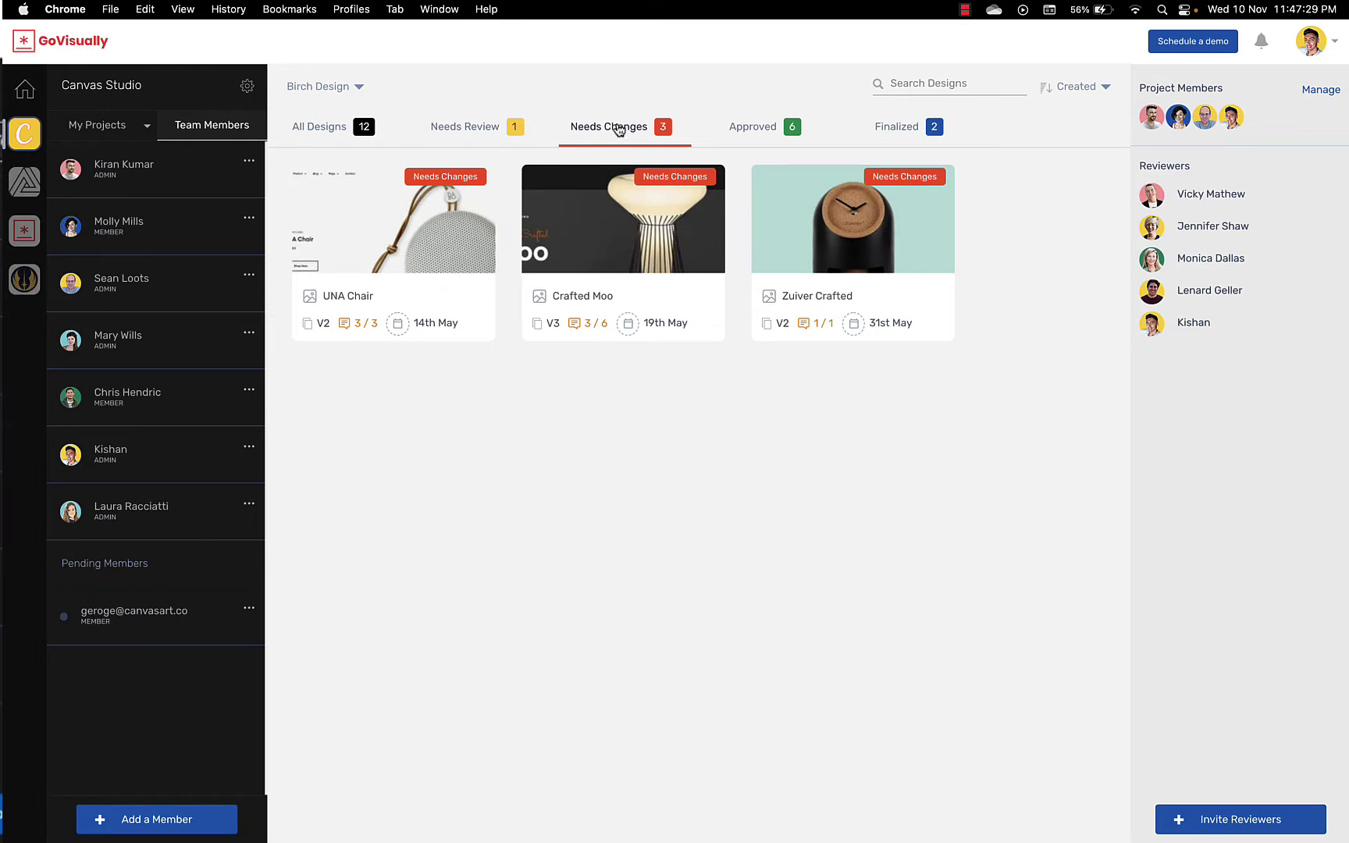
click(737, 131)
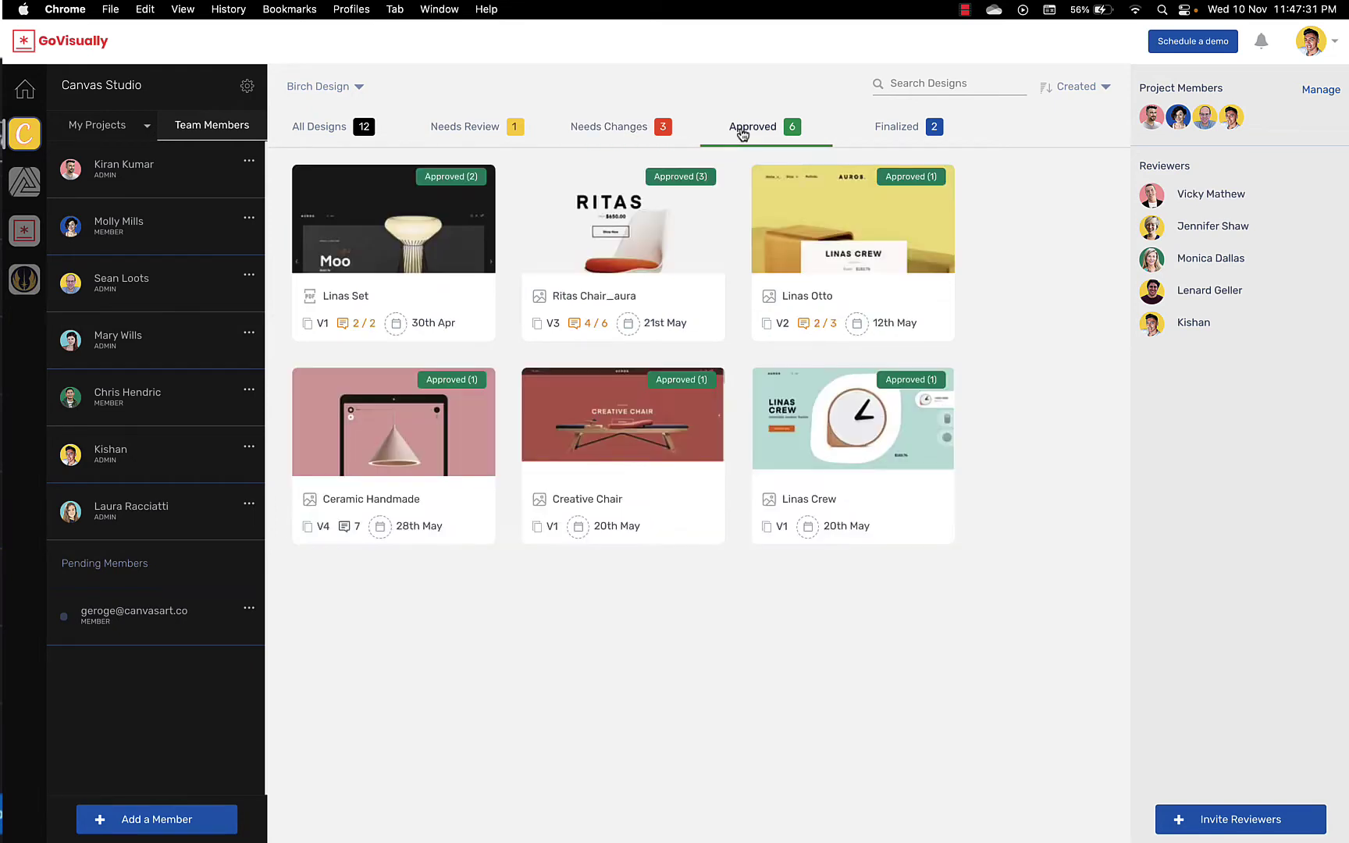
click(885, 135)
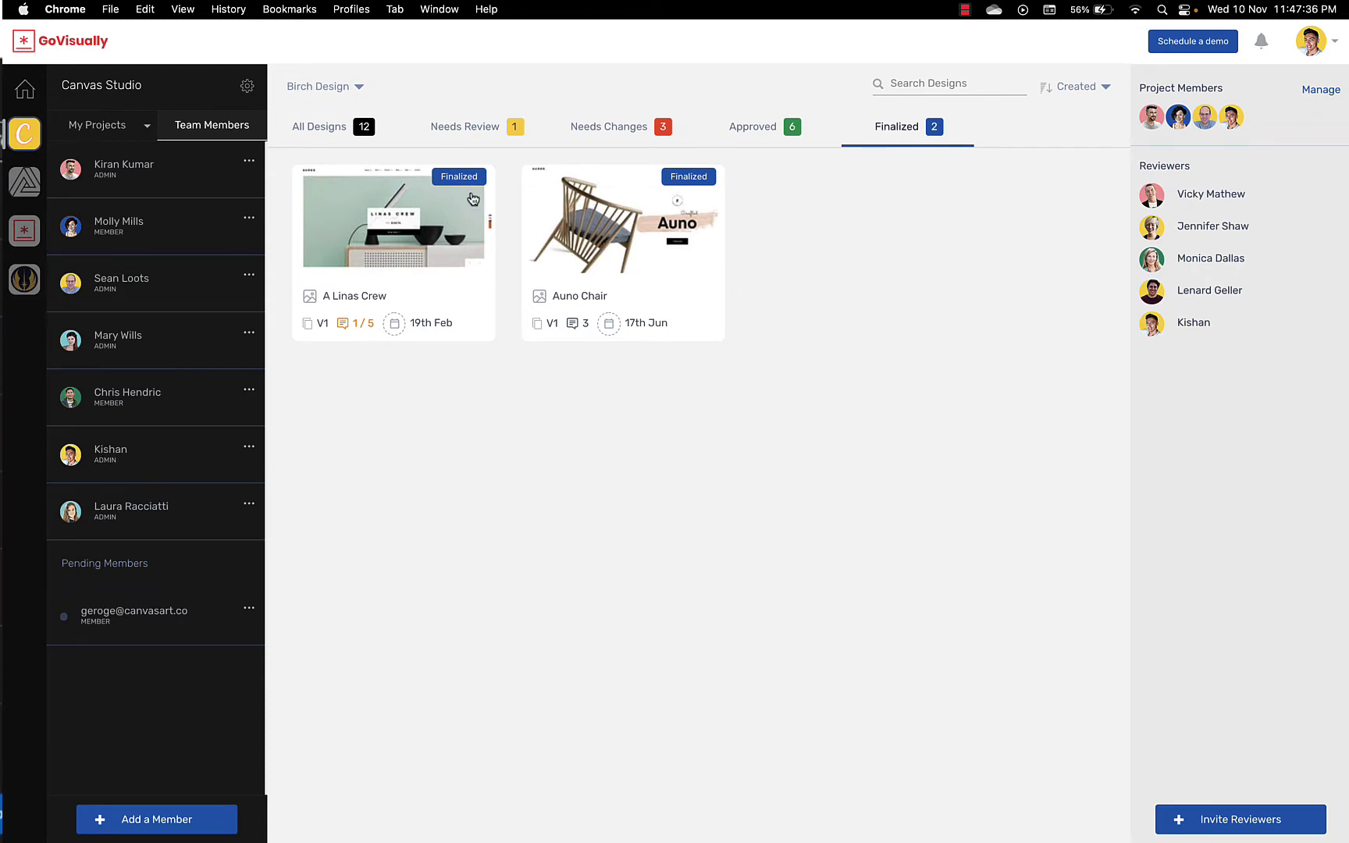
click(322, 149)
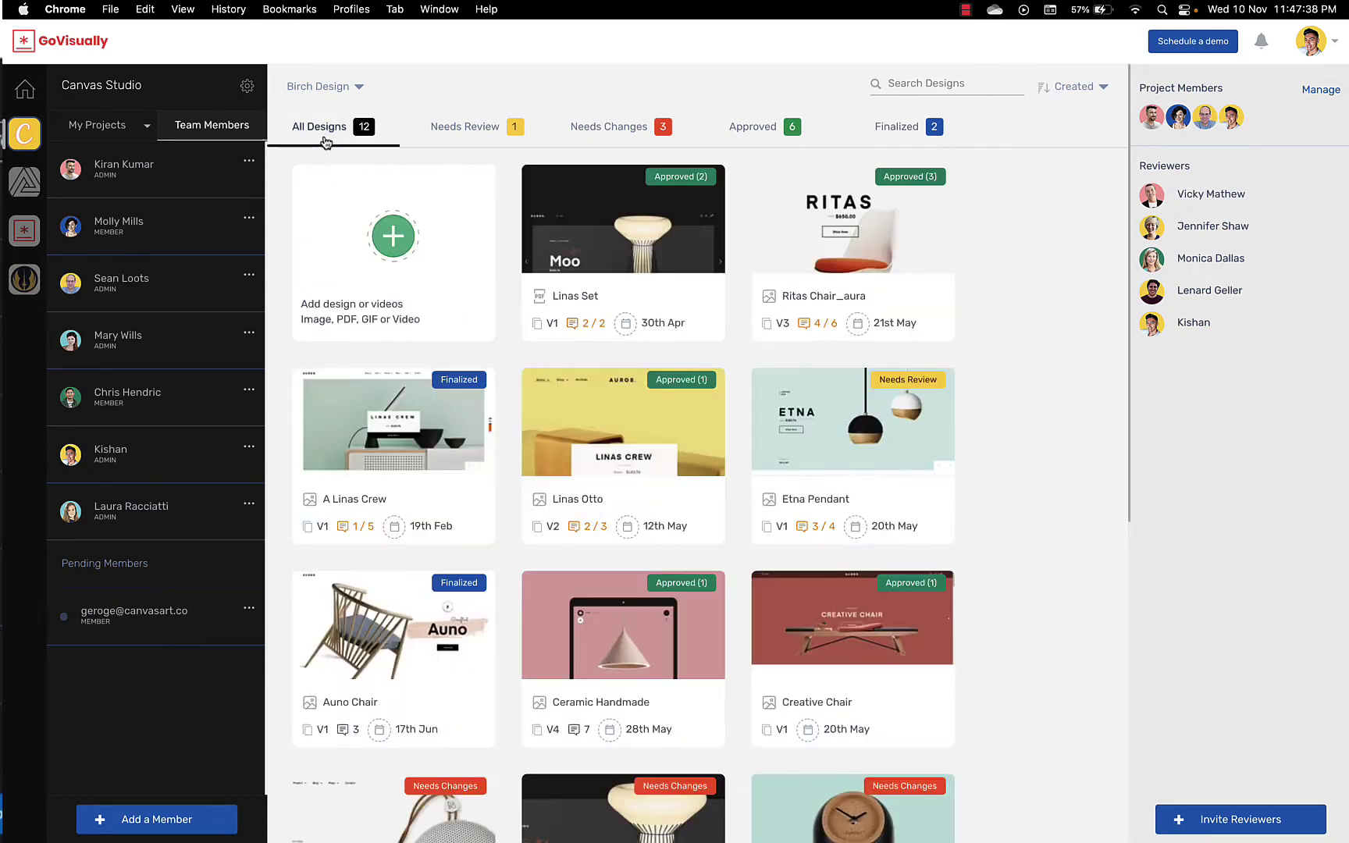
click(343, 187)
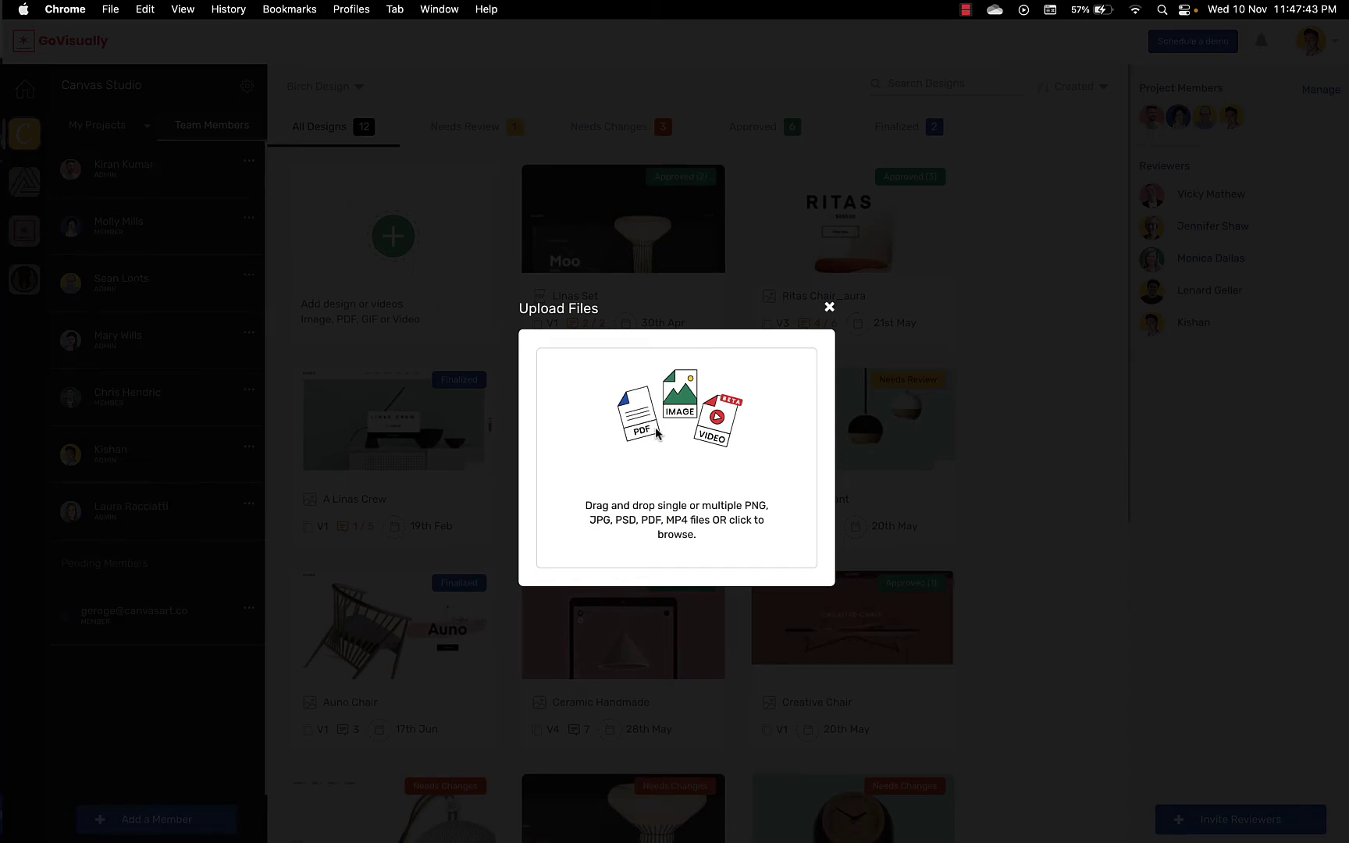
click(831, 308)
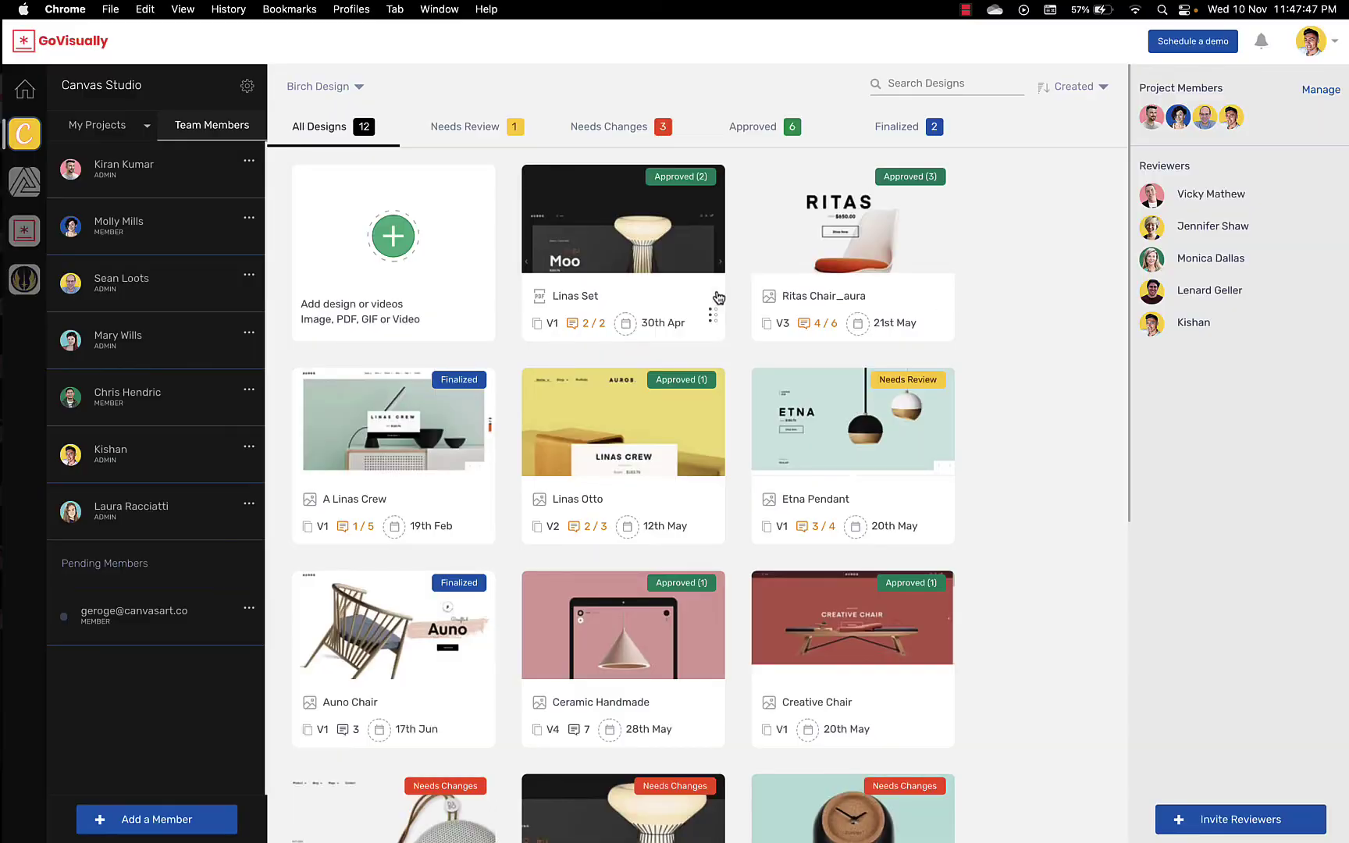
Step: Open the Linas Set design and view page 1 of 8 with its boxed comment
click(665, 278)
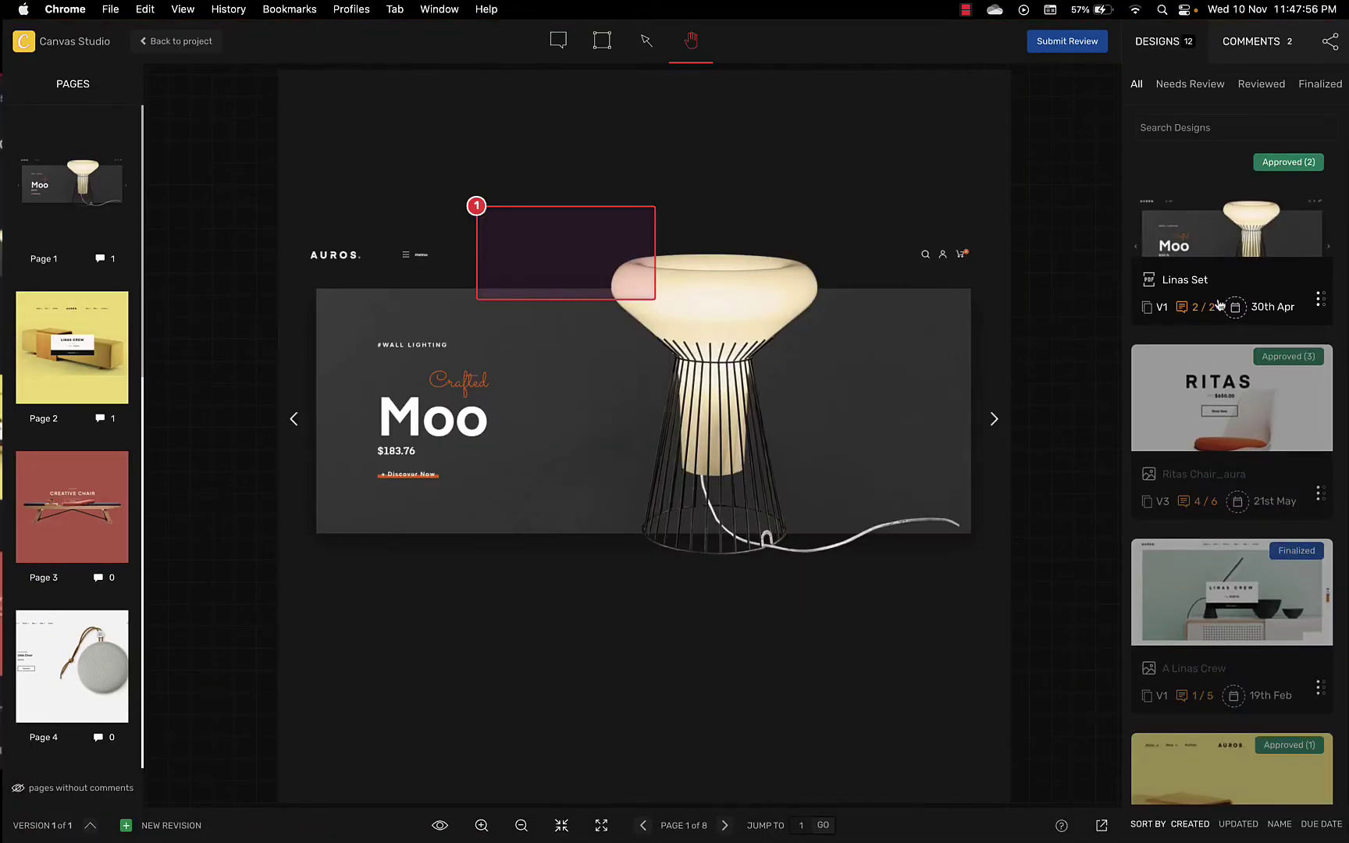
scroll(1220, 305, down, 5)
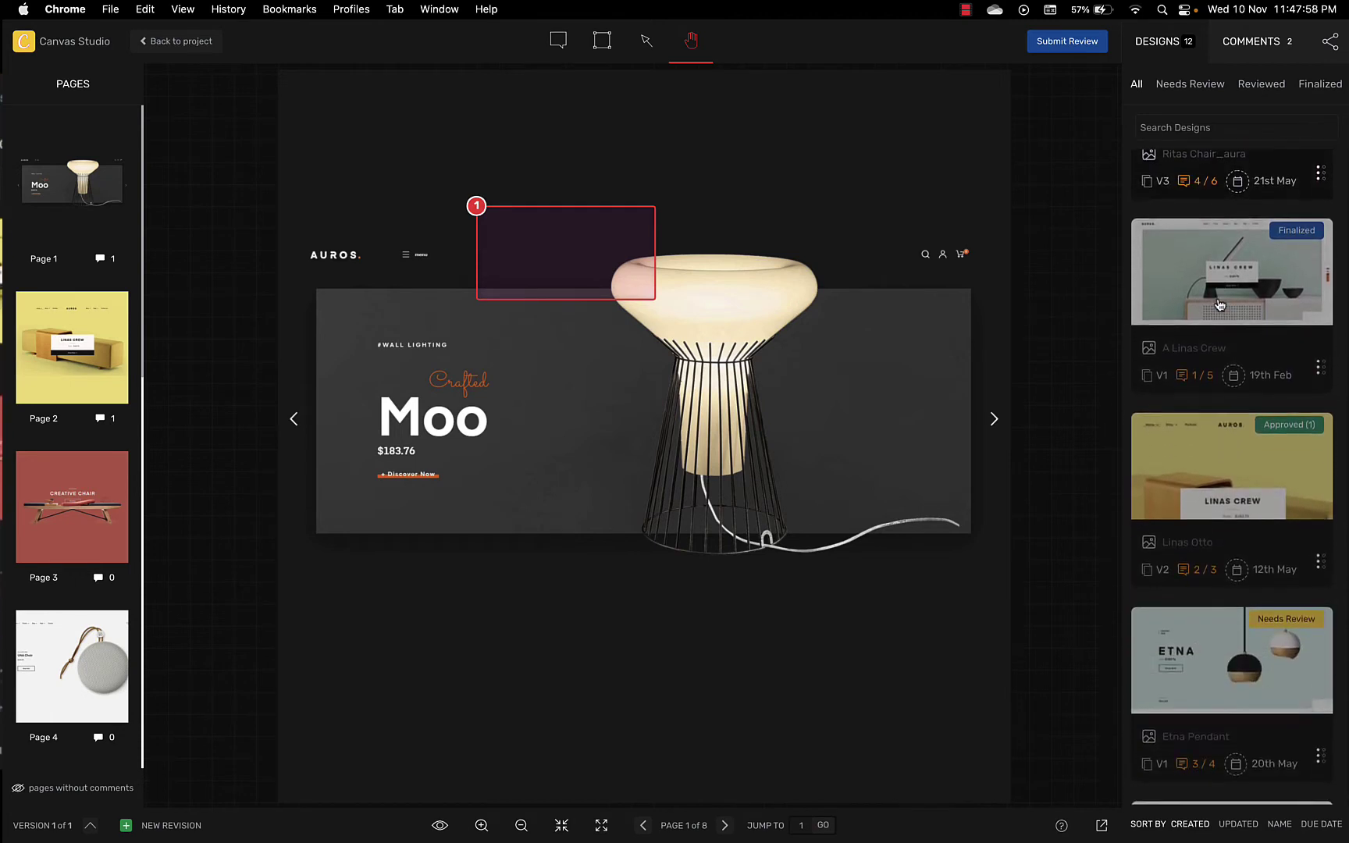
scroll(1219, 305, up, 5)
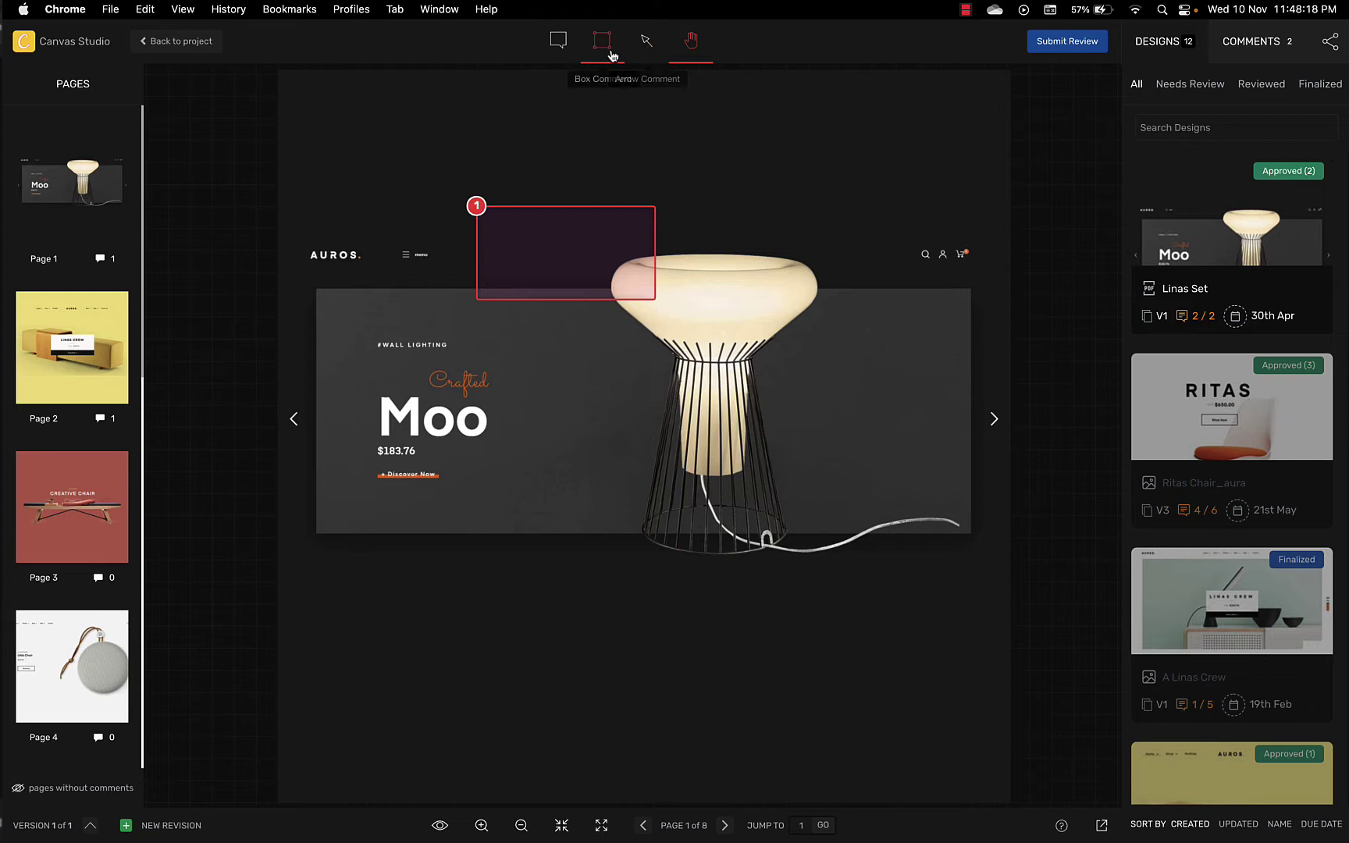
Step: Point an arrow comment at the Moo heading saying 'Make this bold @' and mention a teammate
mouse_move(712, 544)
mouse_down()
mouse_move(642, 519)
mouse_move(494, 419)
mouse_up()
click(742, 634)
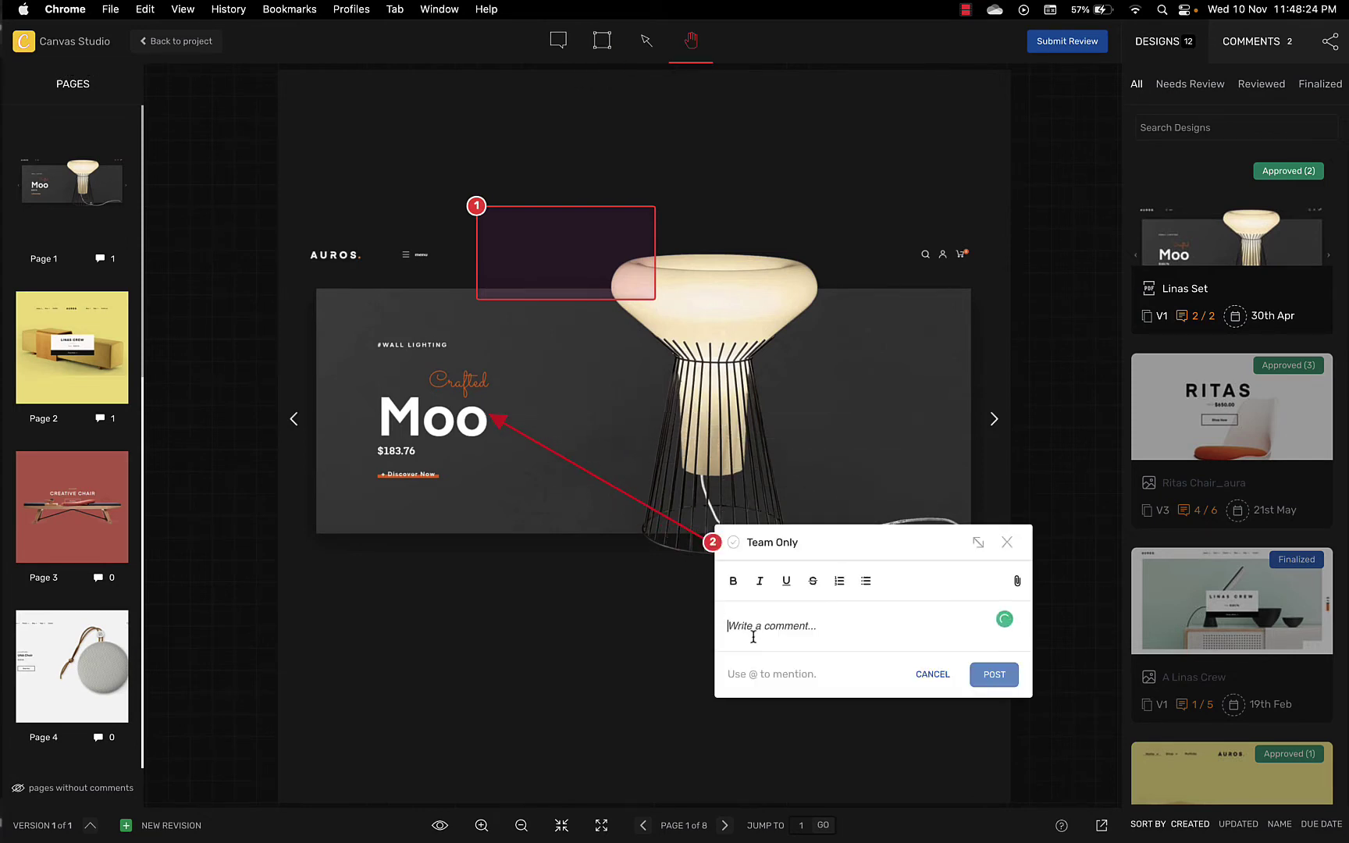
text(Make this )
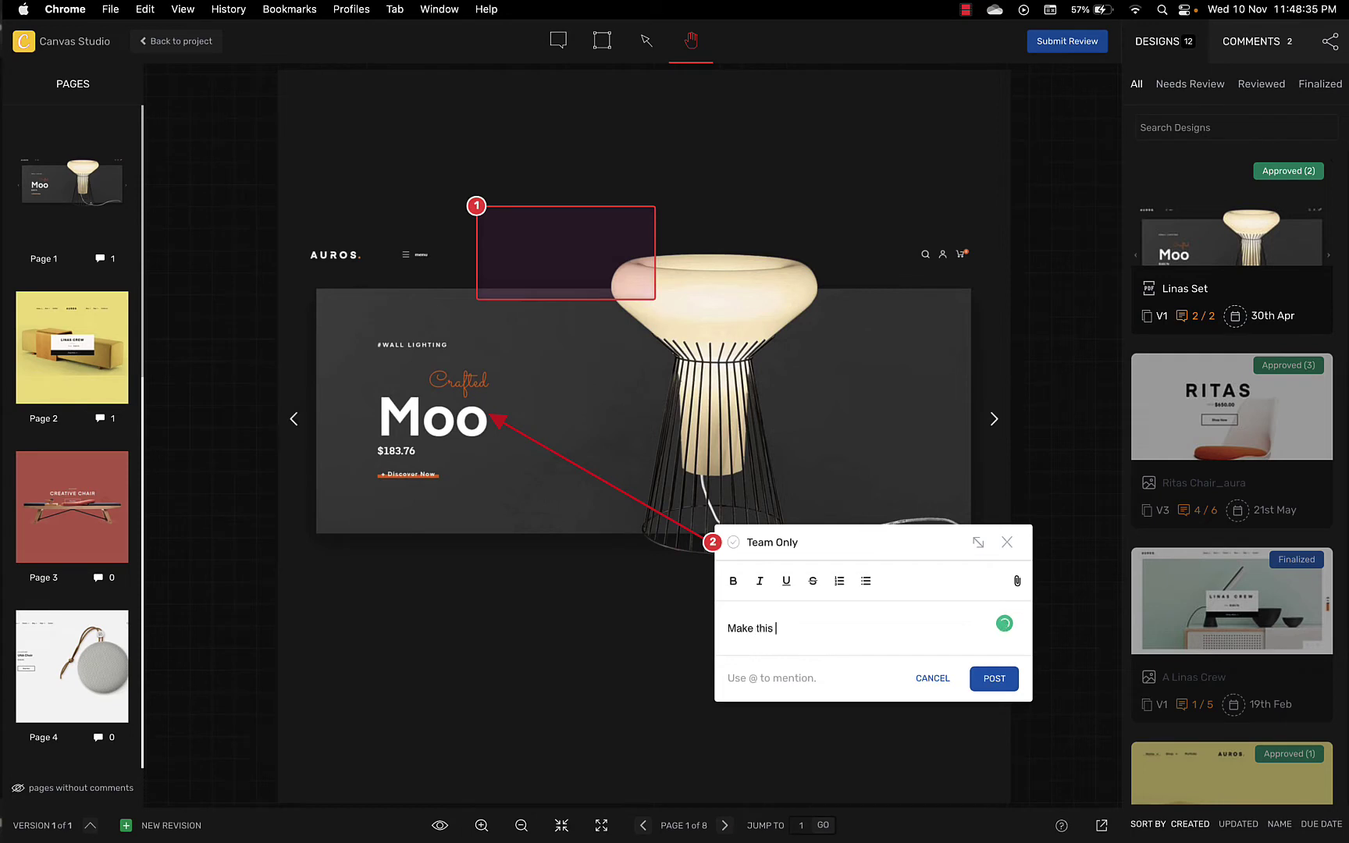
text(bold @)
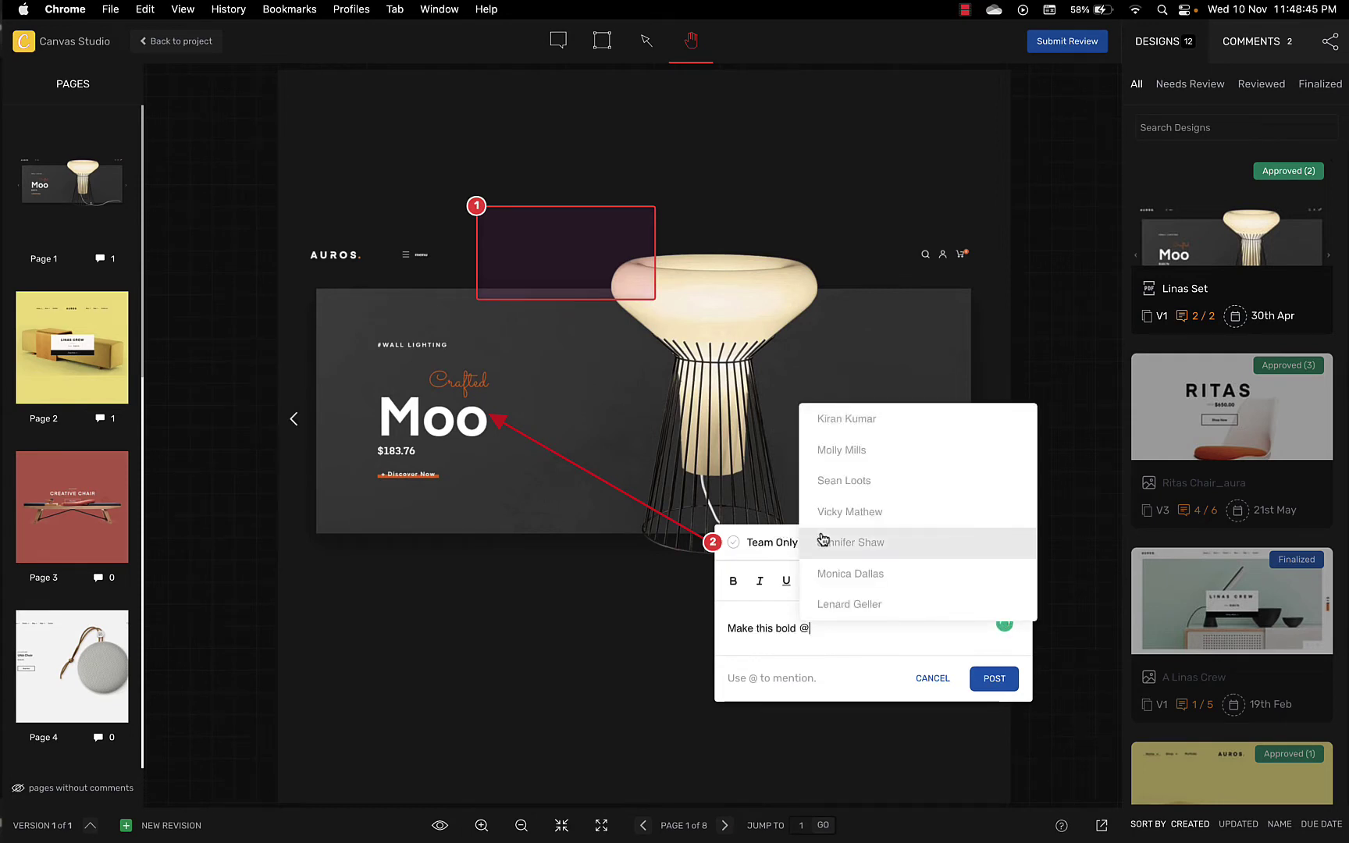
click(824, 540)
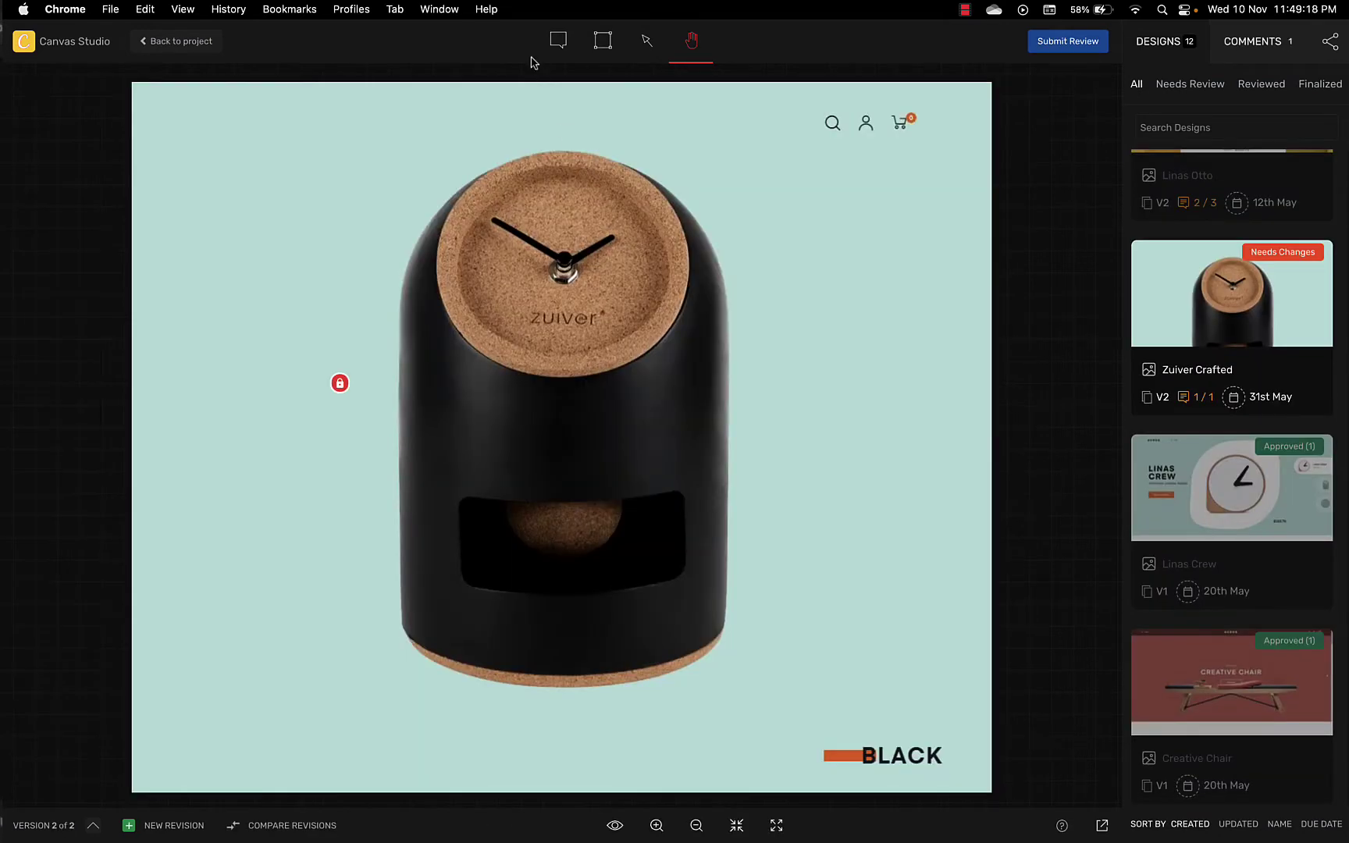
Step: Post a Team Only comment beside the clock asking colleagues to review a teammate's suggestion
click(559, 39)
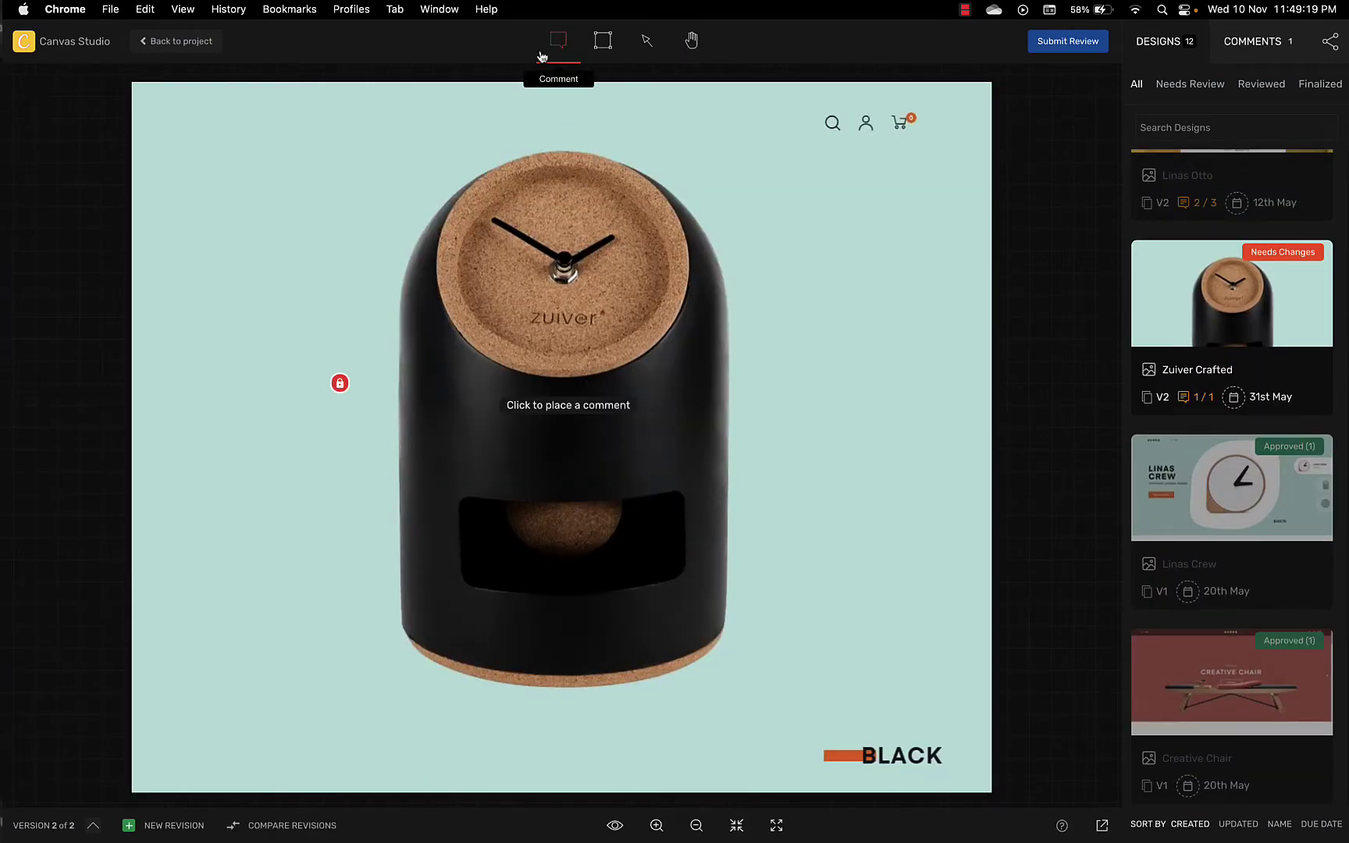
click(706, 324)
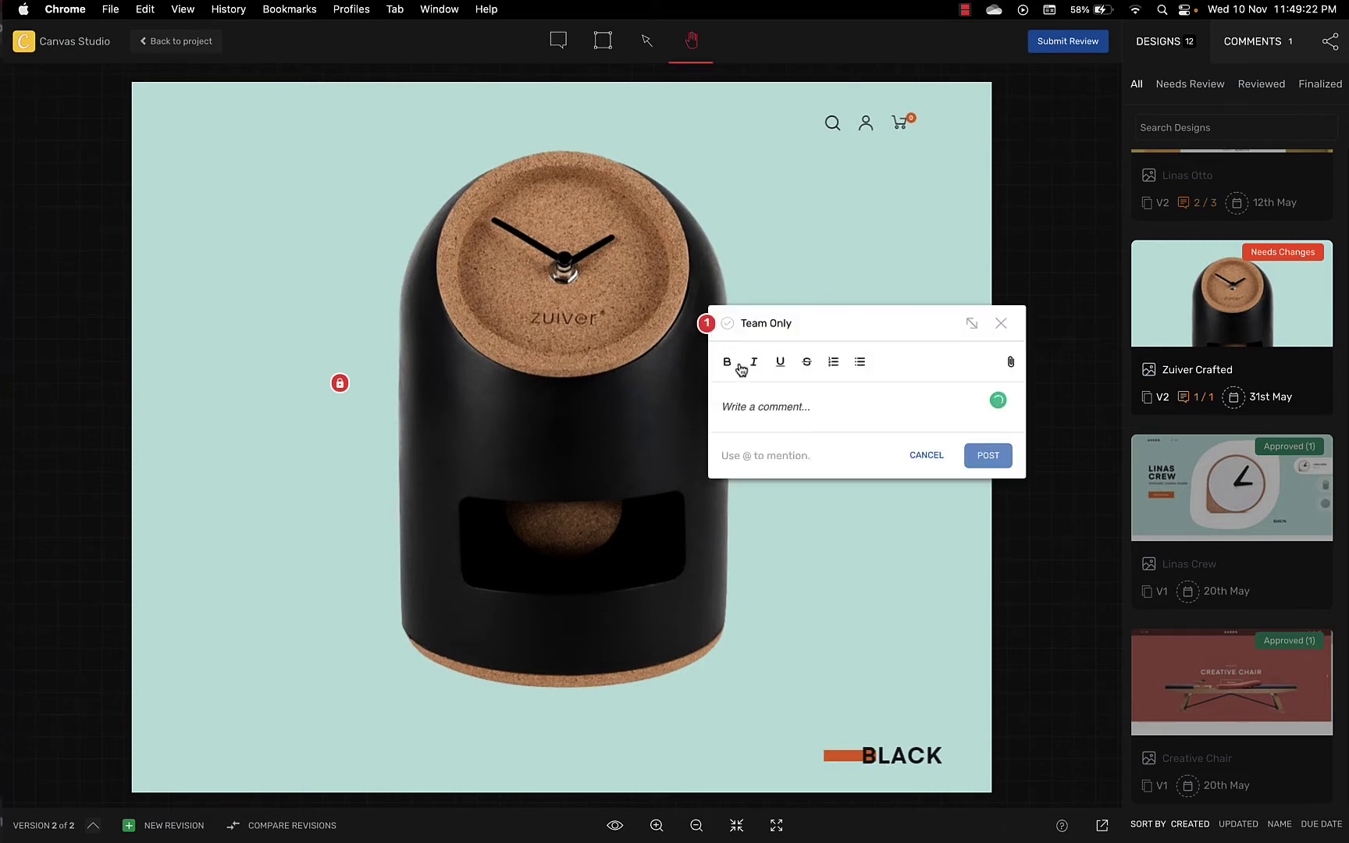
click(728, 326)
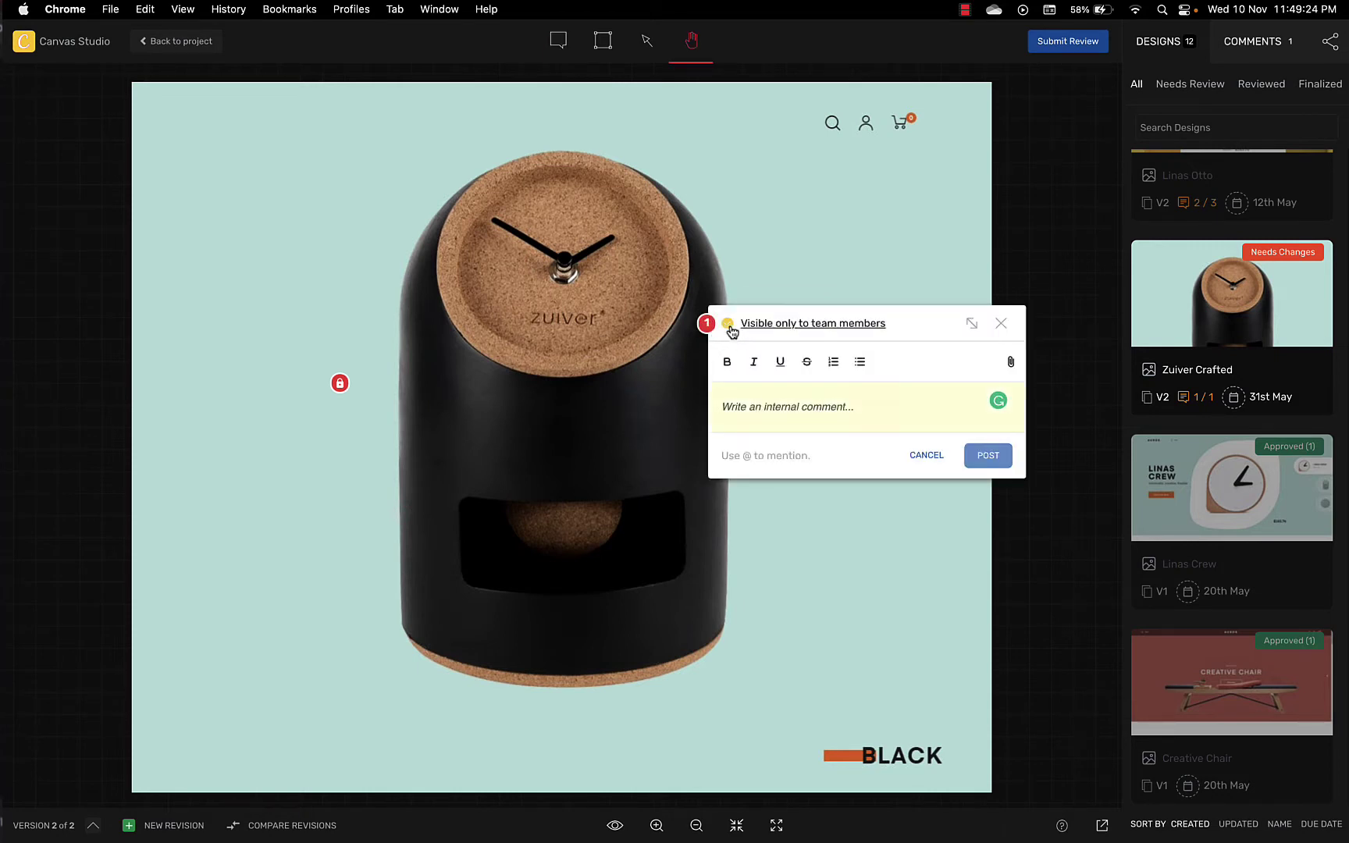
click(752, 401)
text(Please have a look a)
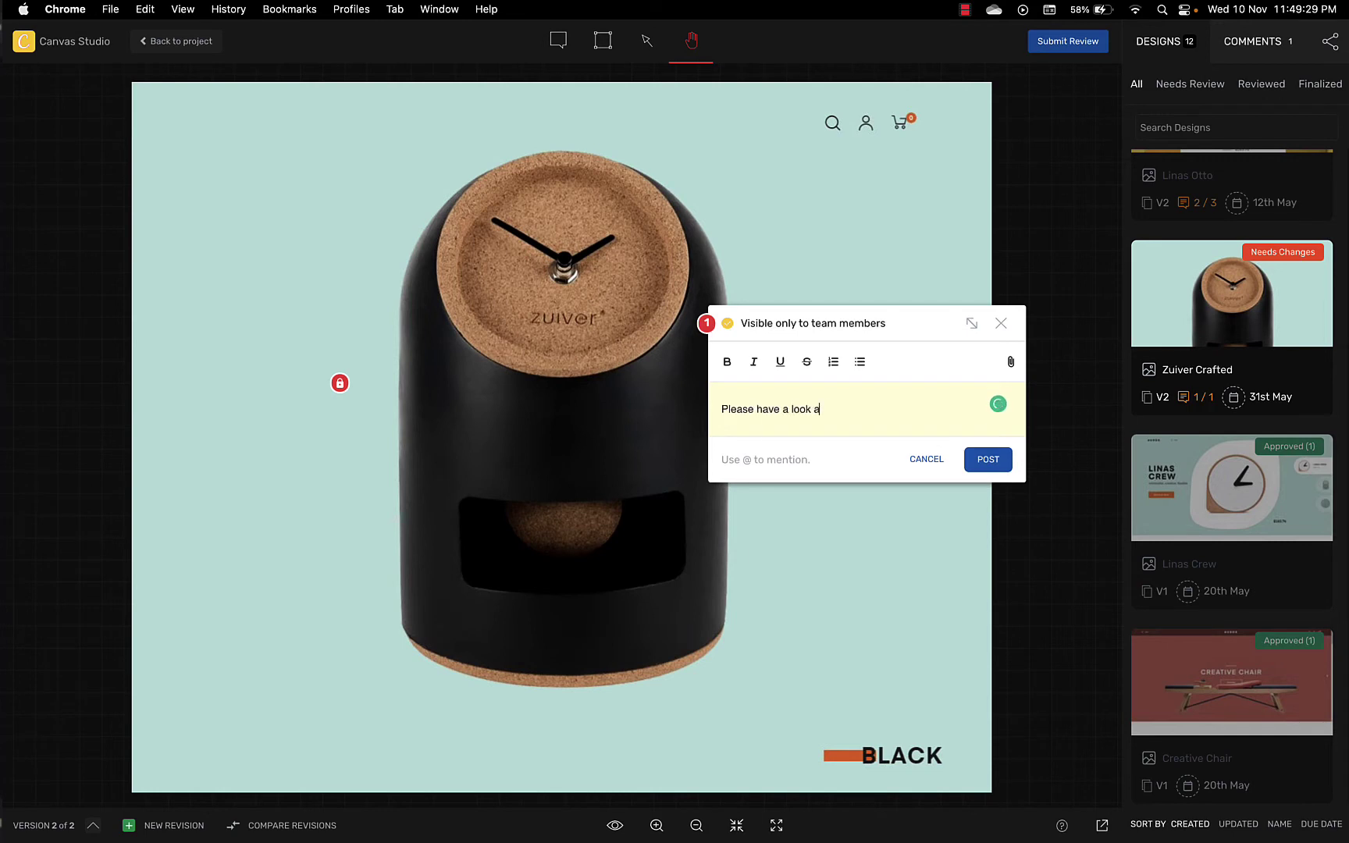
text(t what Jay suggested!)
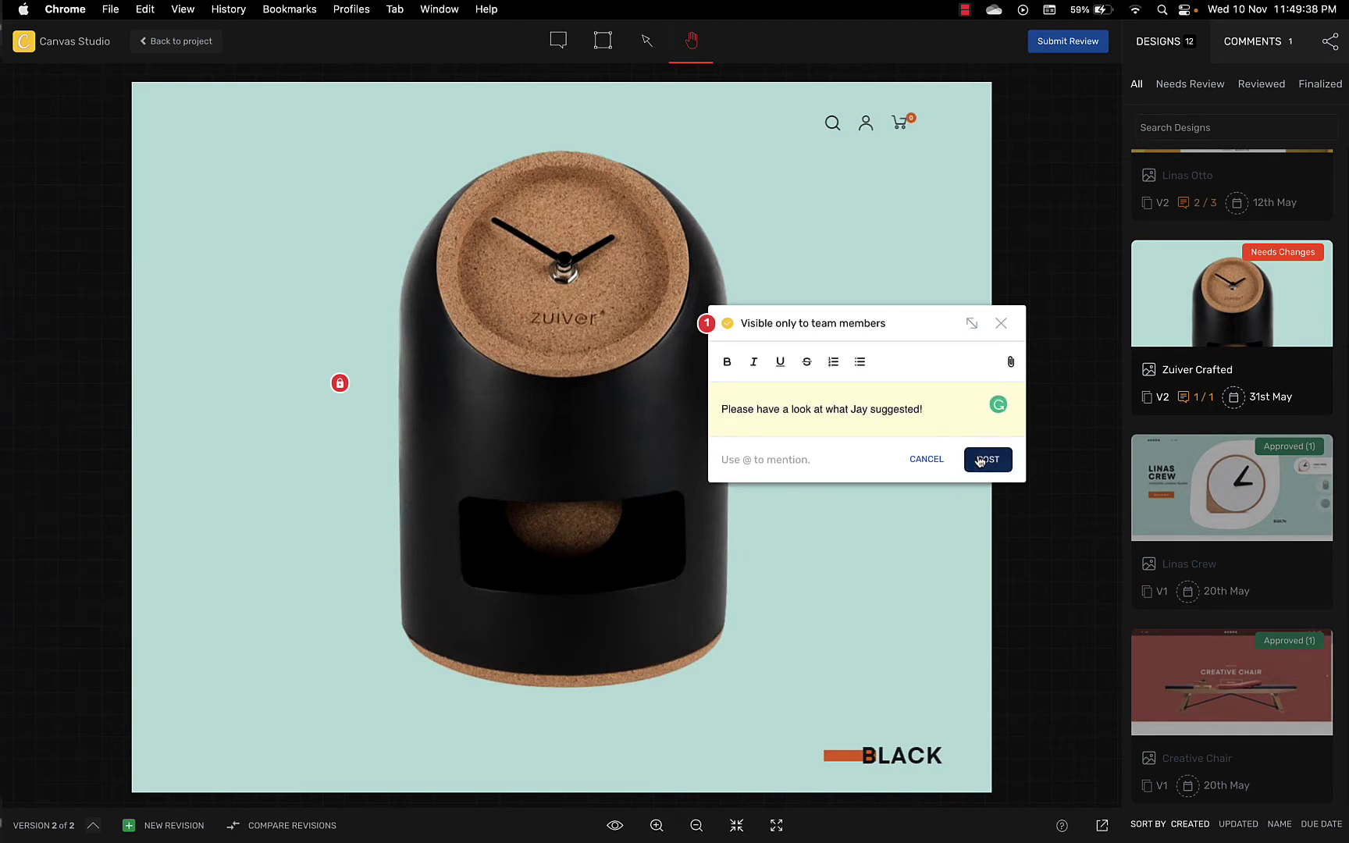
click(983, 460)
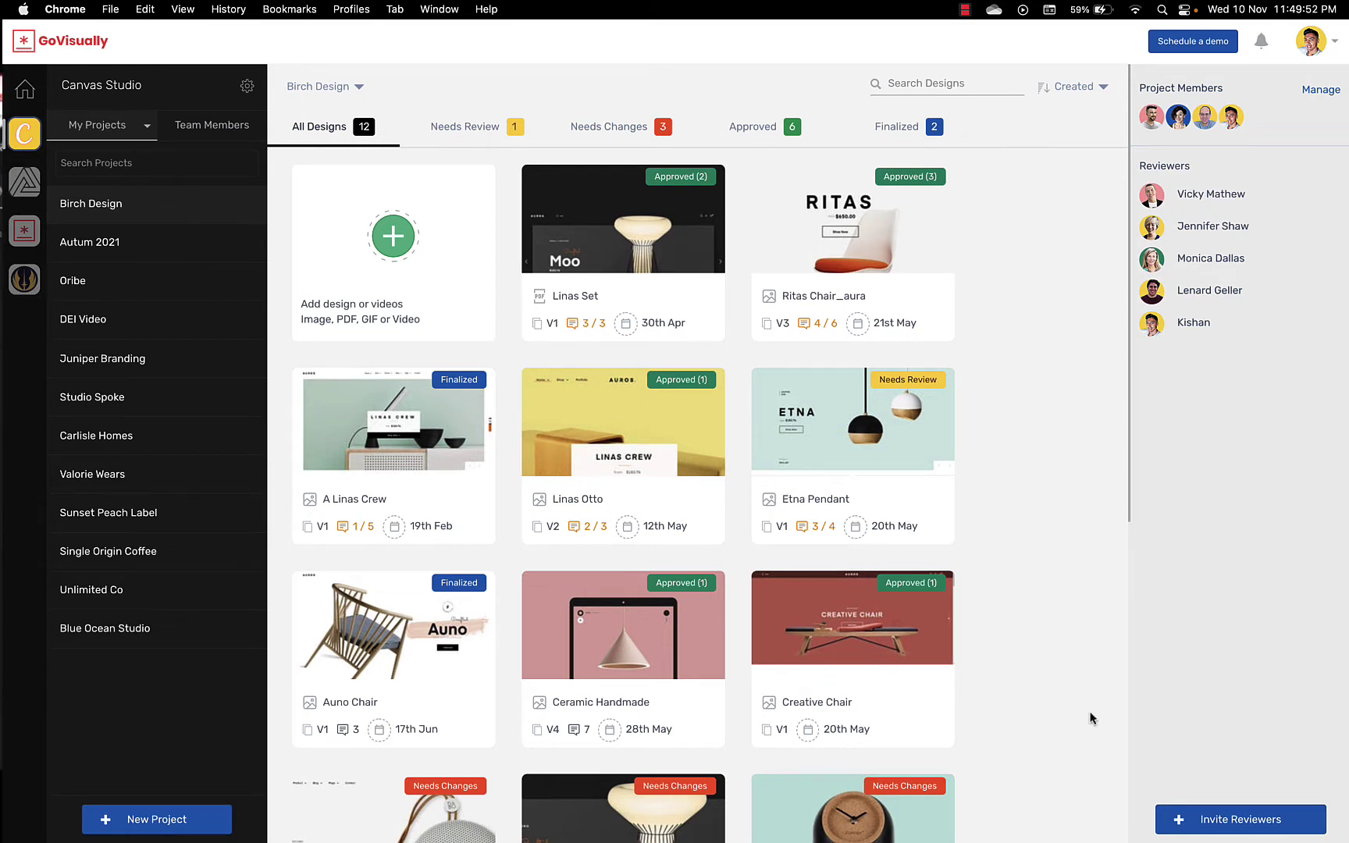
Step: Copy Birch Design's reviewer share link from Invite Reviewers and focus the email field
click(1184, 813)
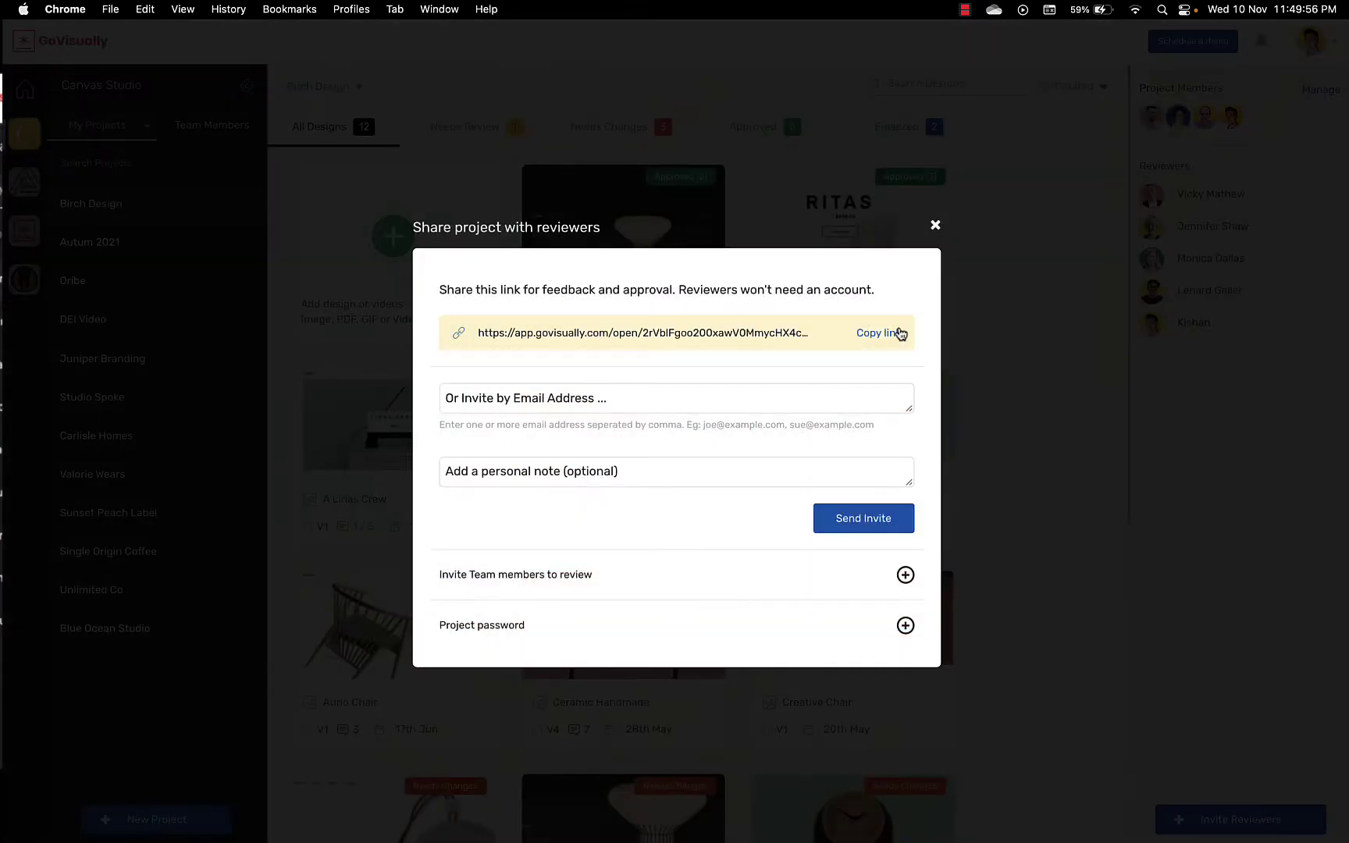
click(901, 333)
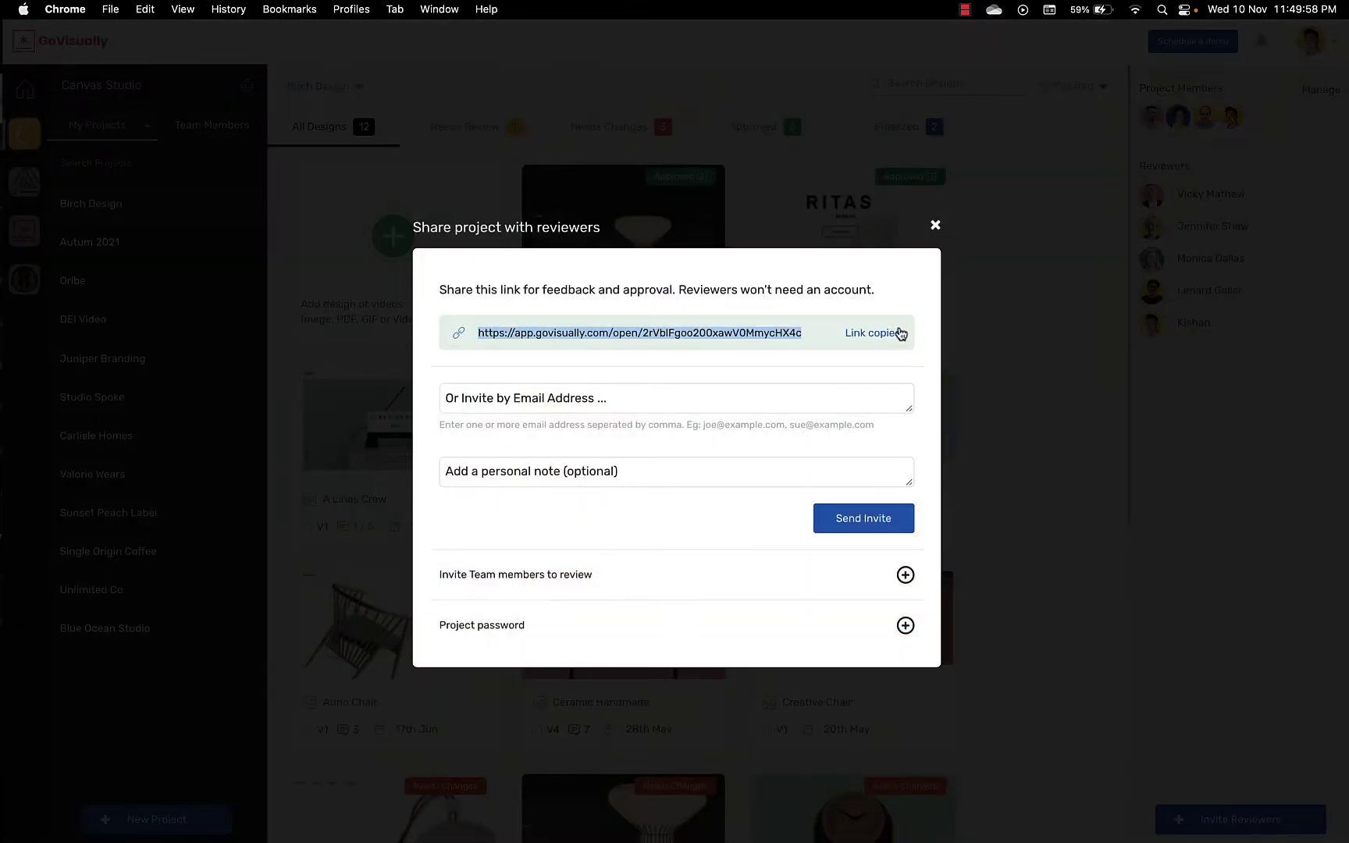
click(824, 396)
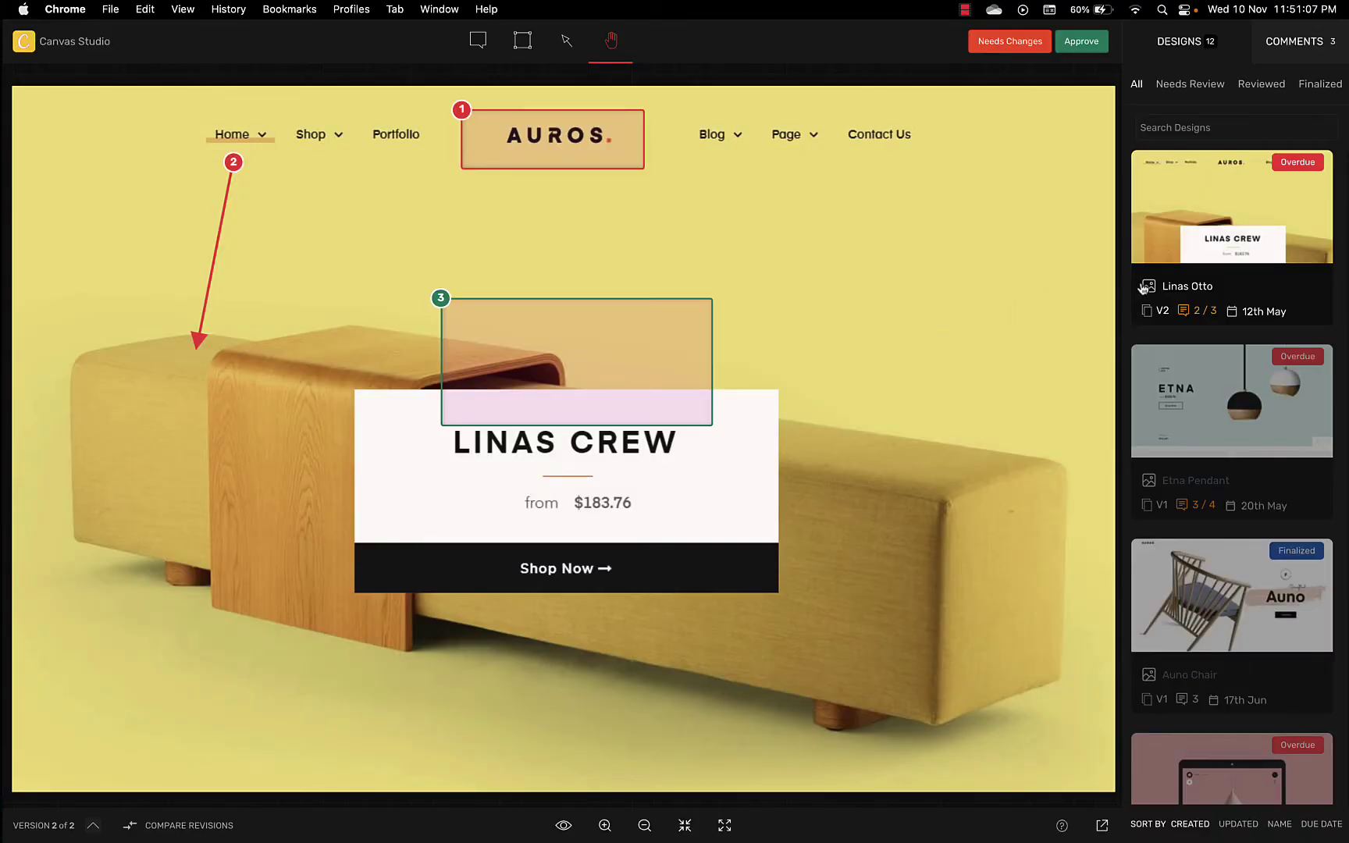
Step: Close the Linas Otto logo comment thread and switch to the point Comment tool
scroll(1156, 288, down, 2)
scroll(1157, 288, down, 2)
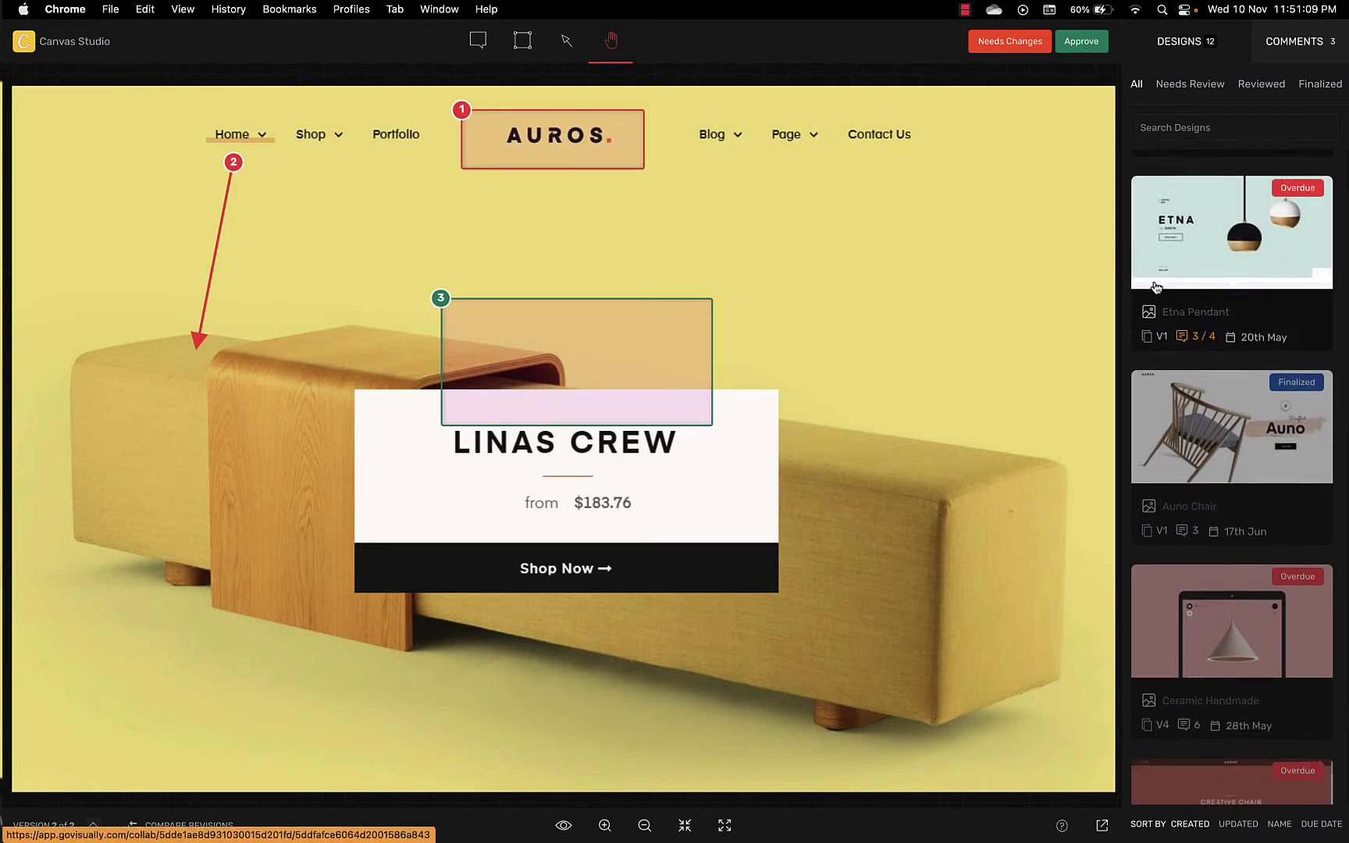
scroll(1157, 289, up, 5)
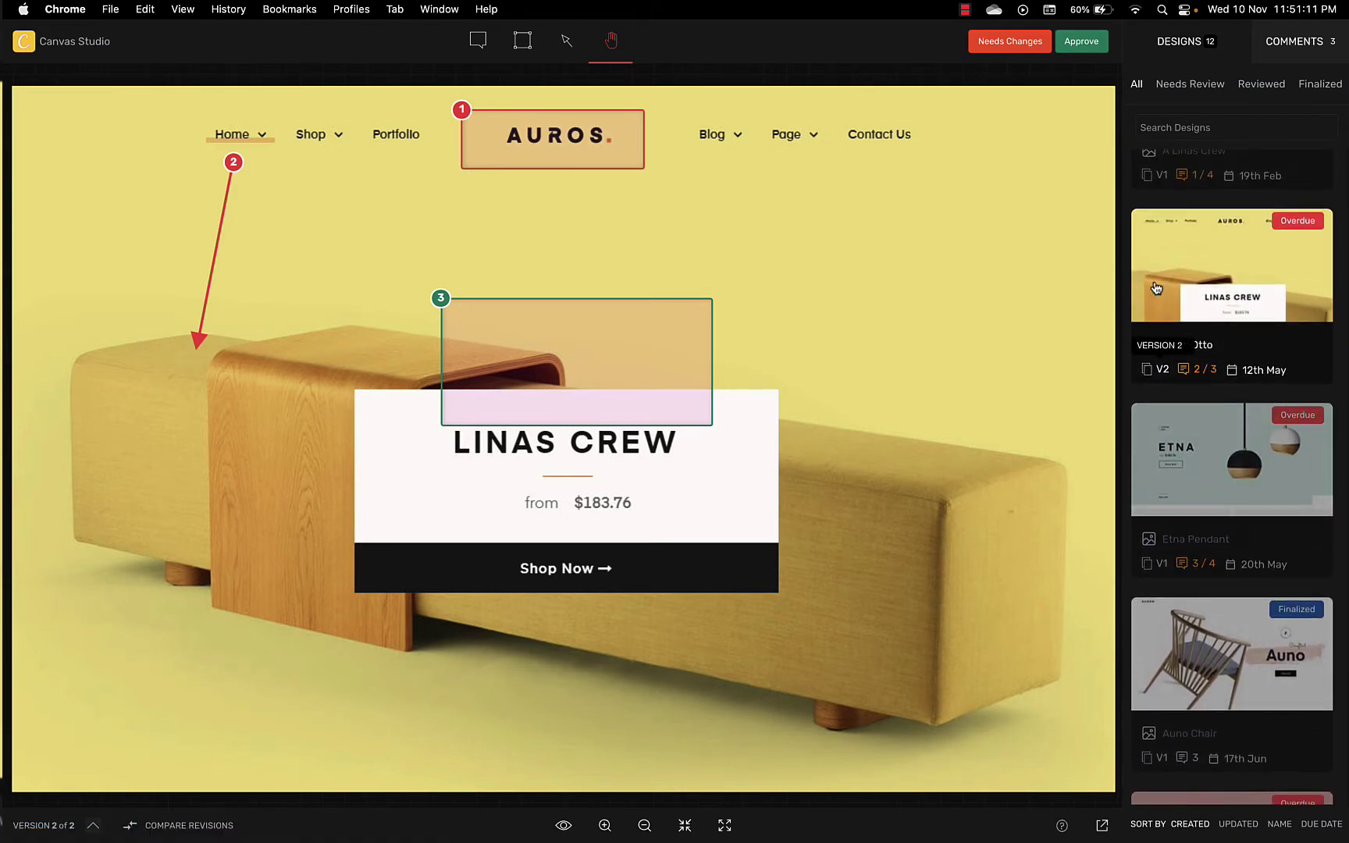
scroll(1156, 288, up, 2)
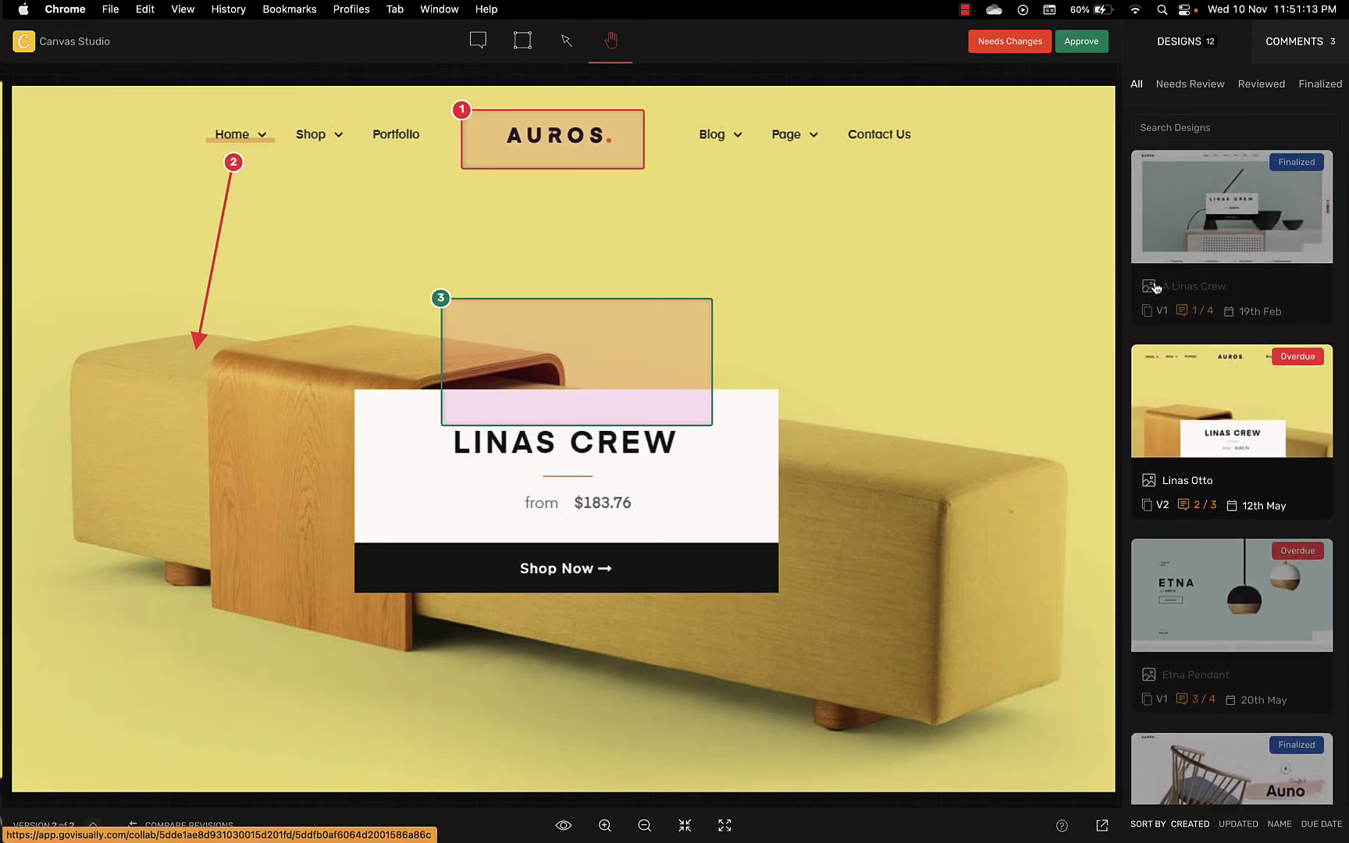
scroll(1156, 288, down, 4)
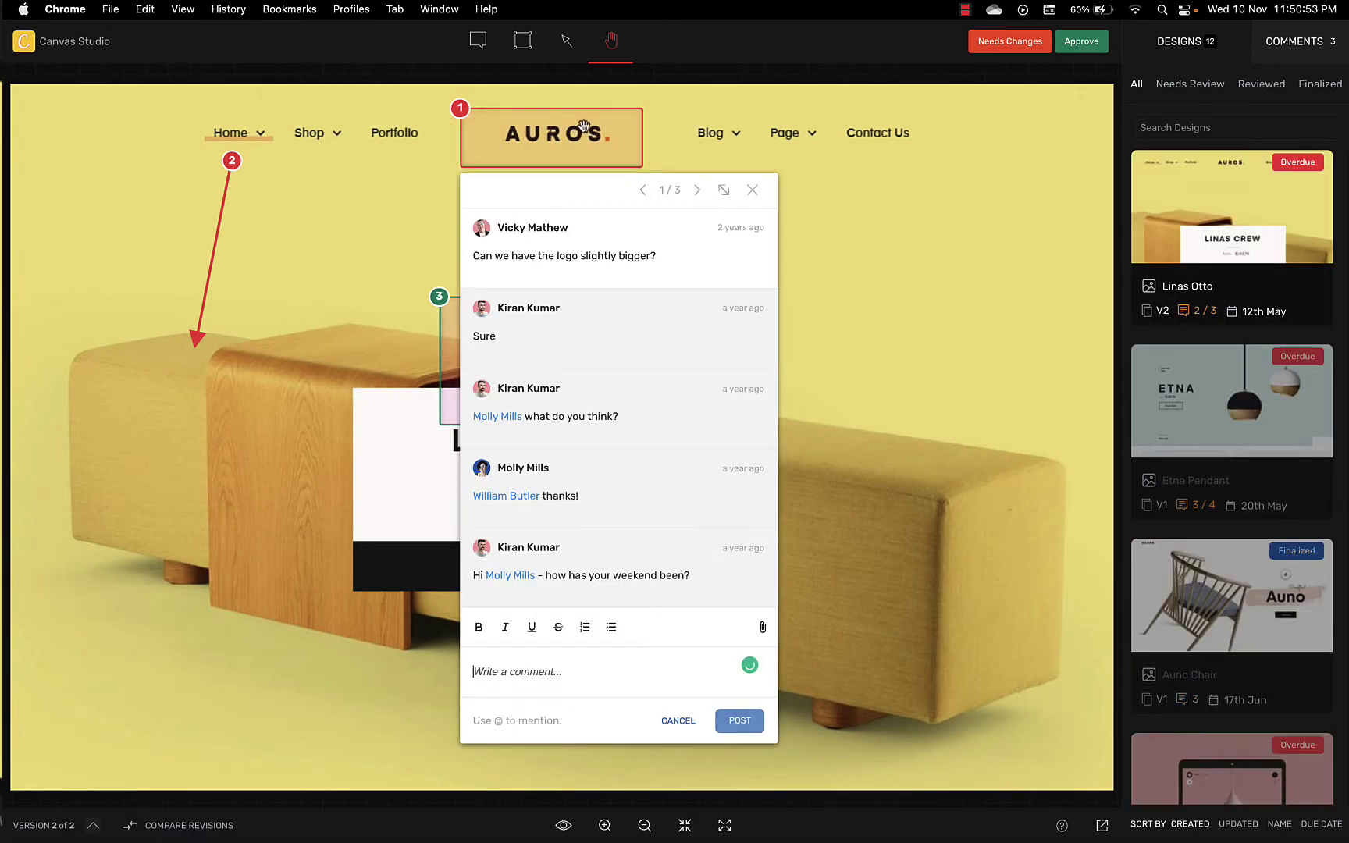
click(752, 195)
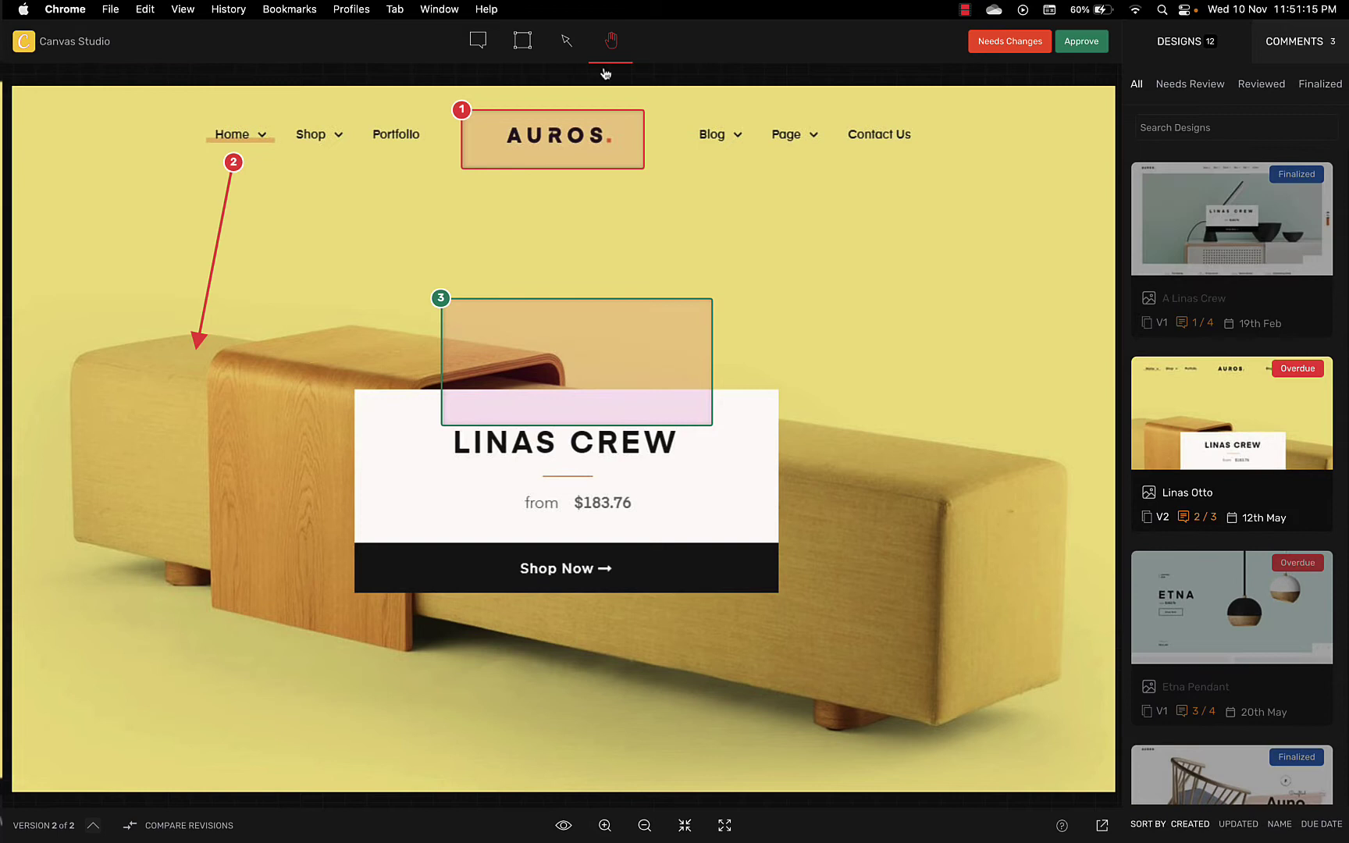
click(478, 40)
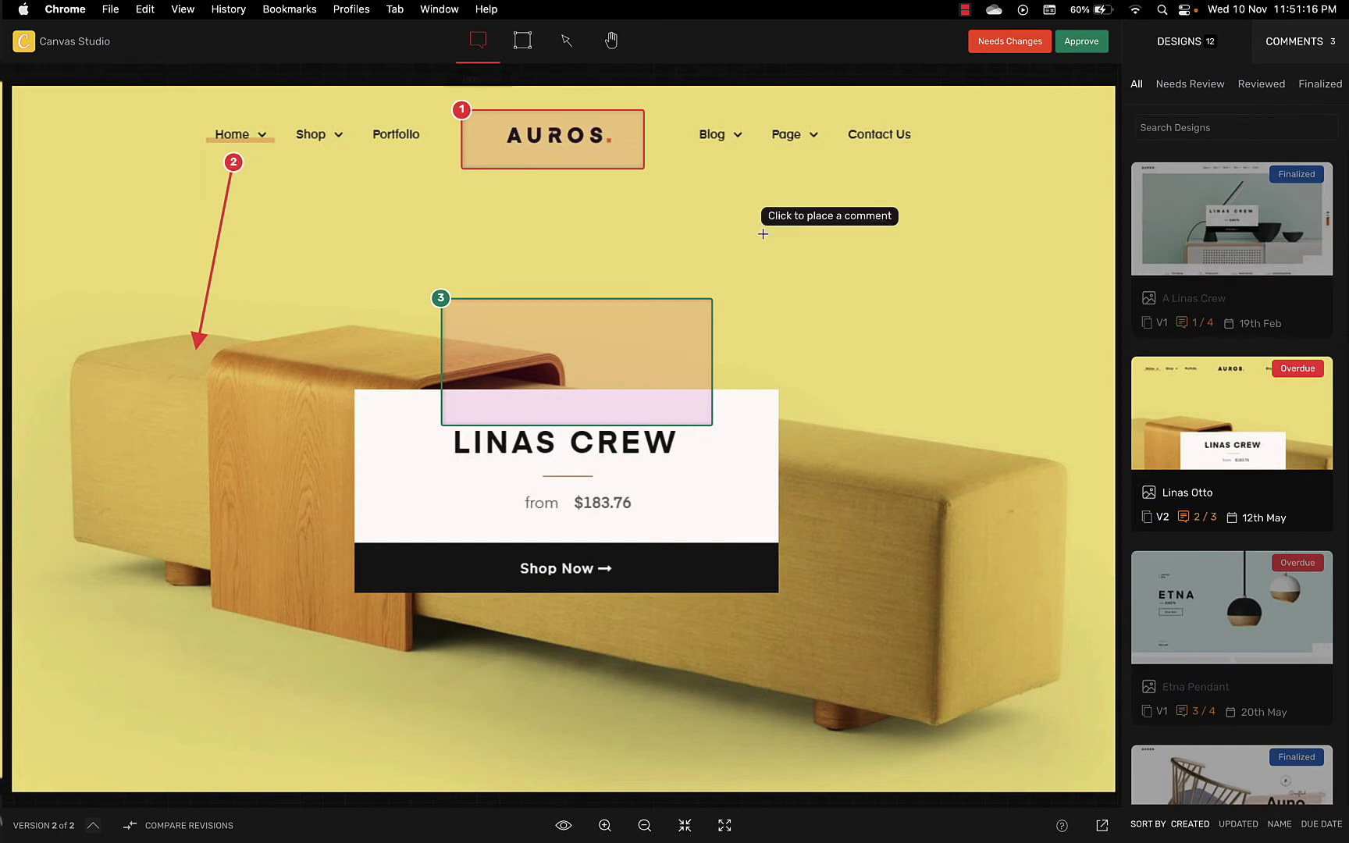
Step: Place comment 'Please use these files' right of the Linas Crew banner with Robo V2.jpg attached
click(807, 280)
text(Please use)
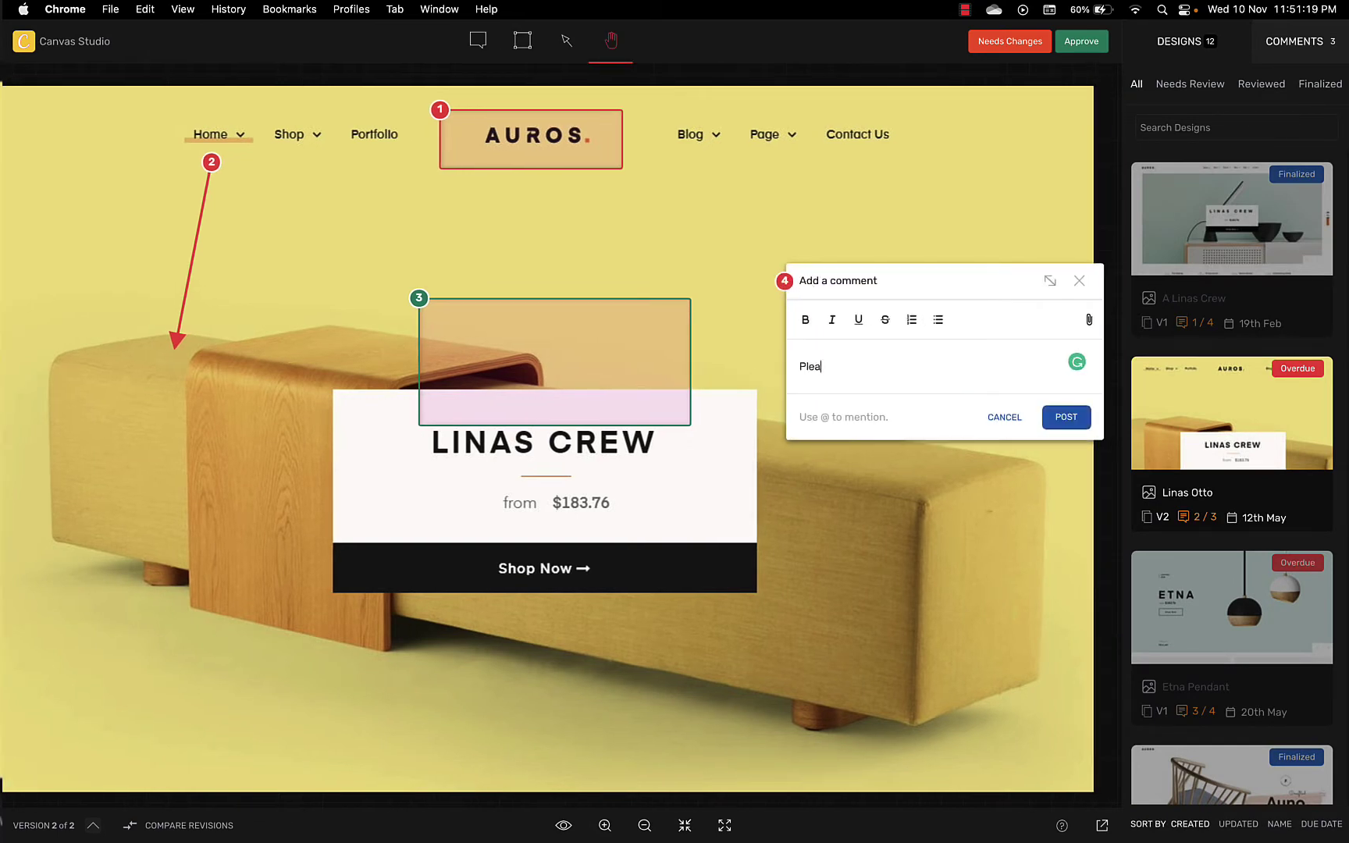
text( these files)
click(1090, 321)
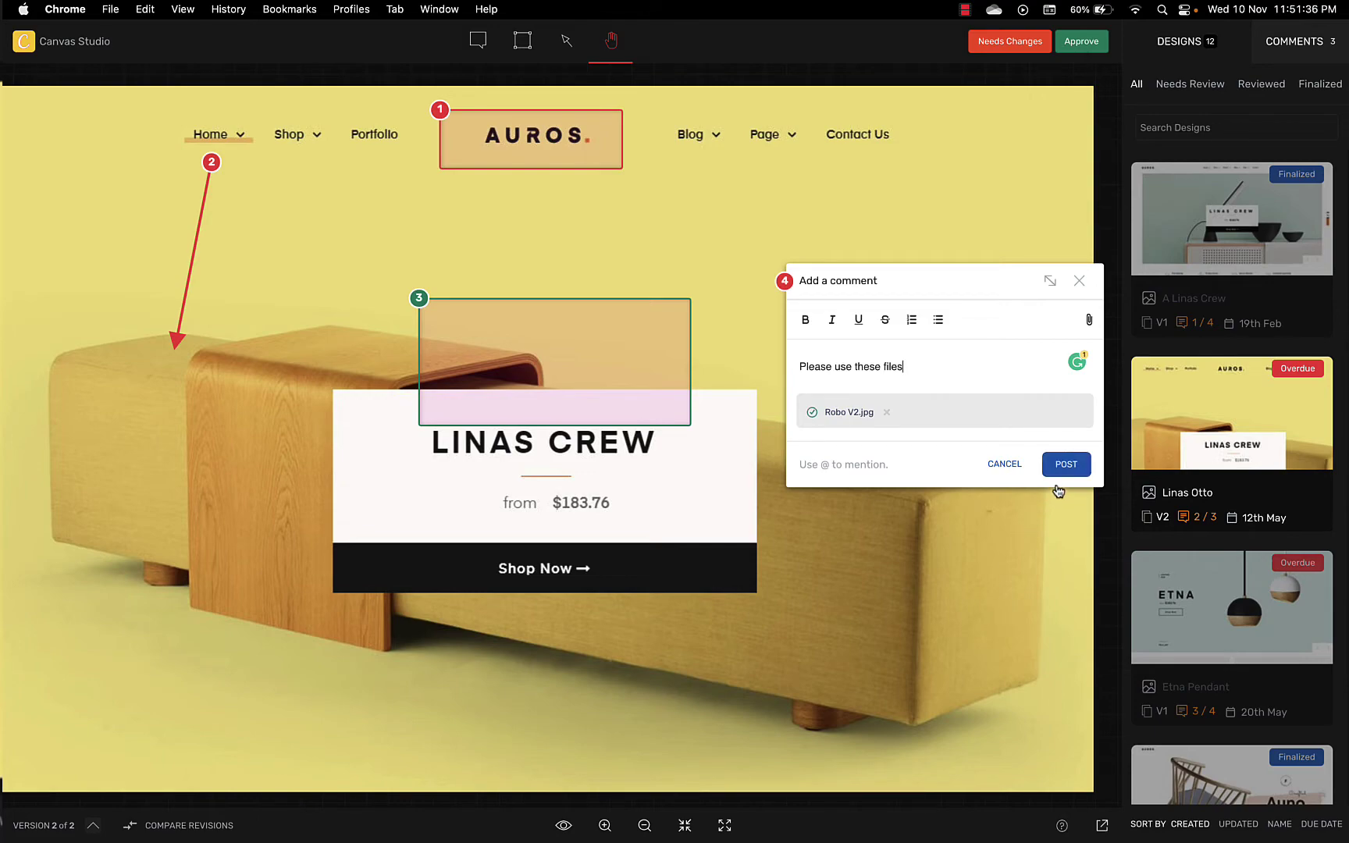
click(1063, 474)
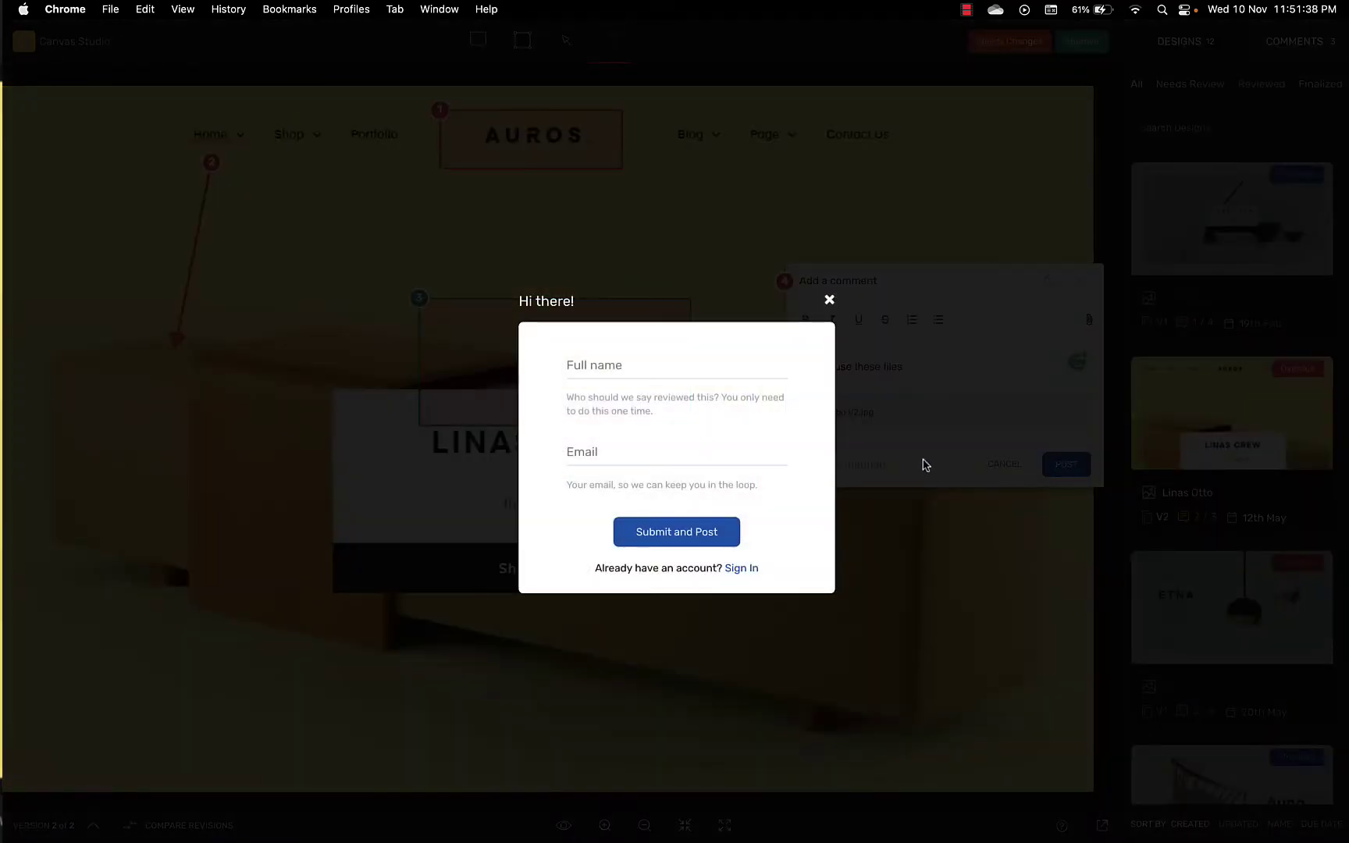
Step: Enter the reviewer's full name and e-mail, then submit to post the comment
click(744, 373)
text(John)
key(Tab)
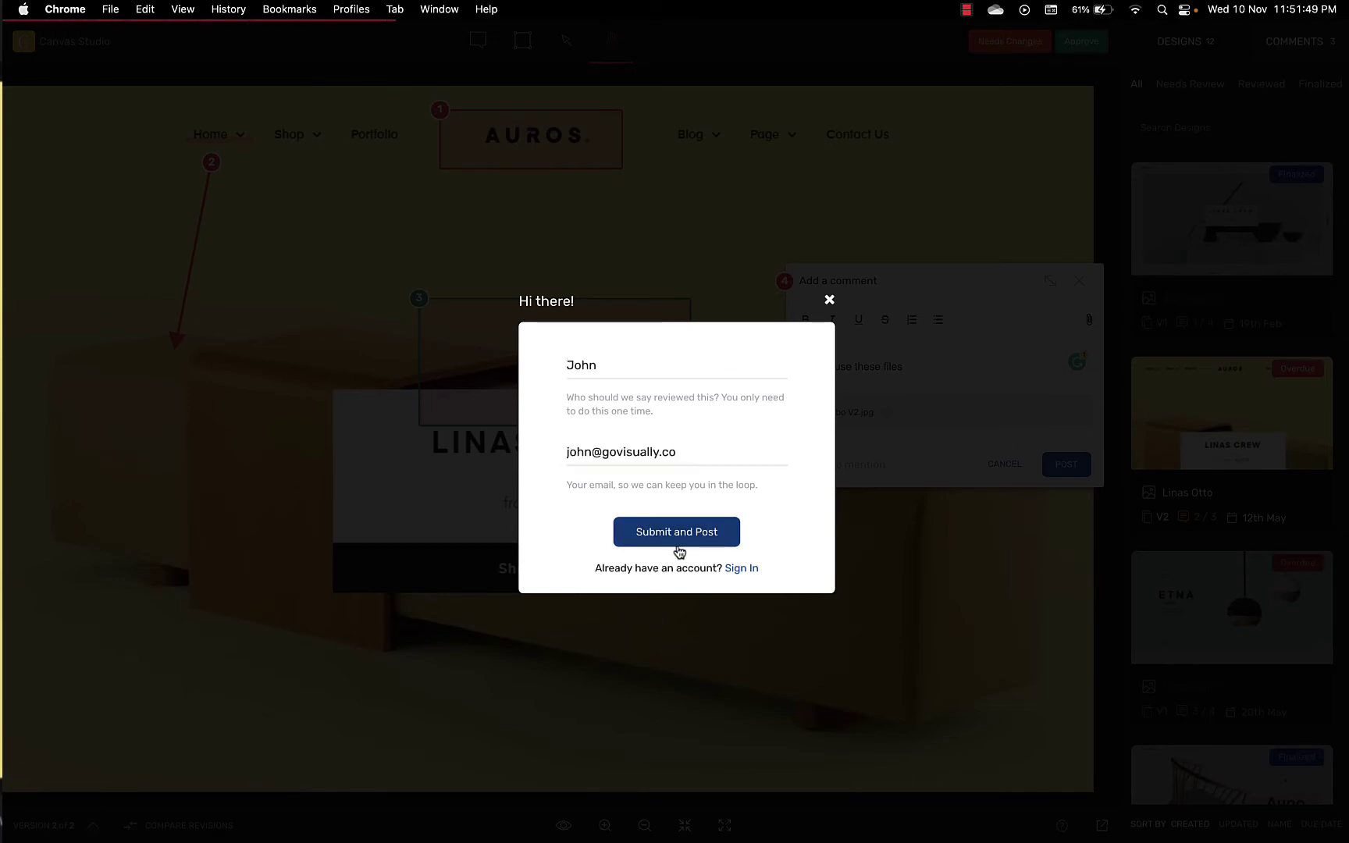
click(679, 546)
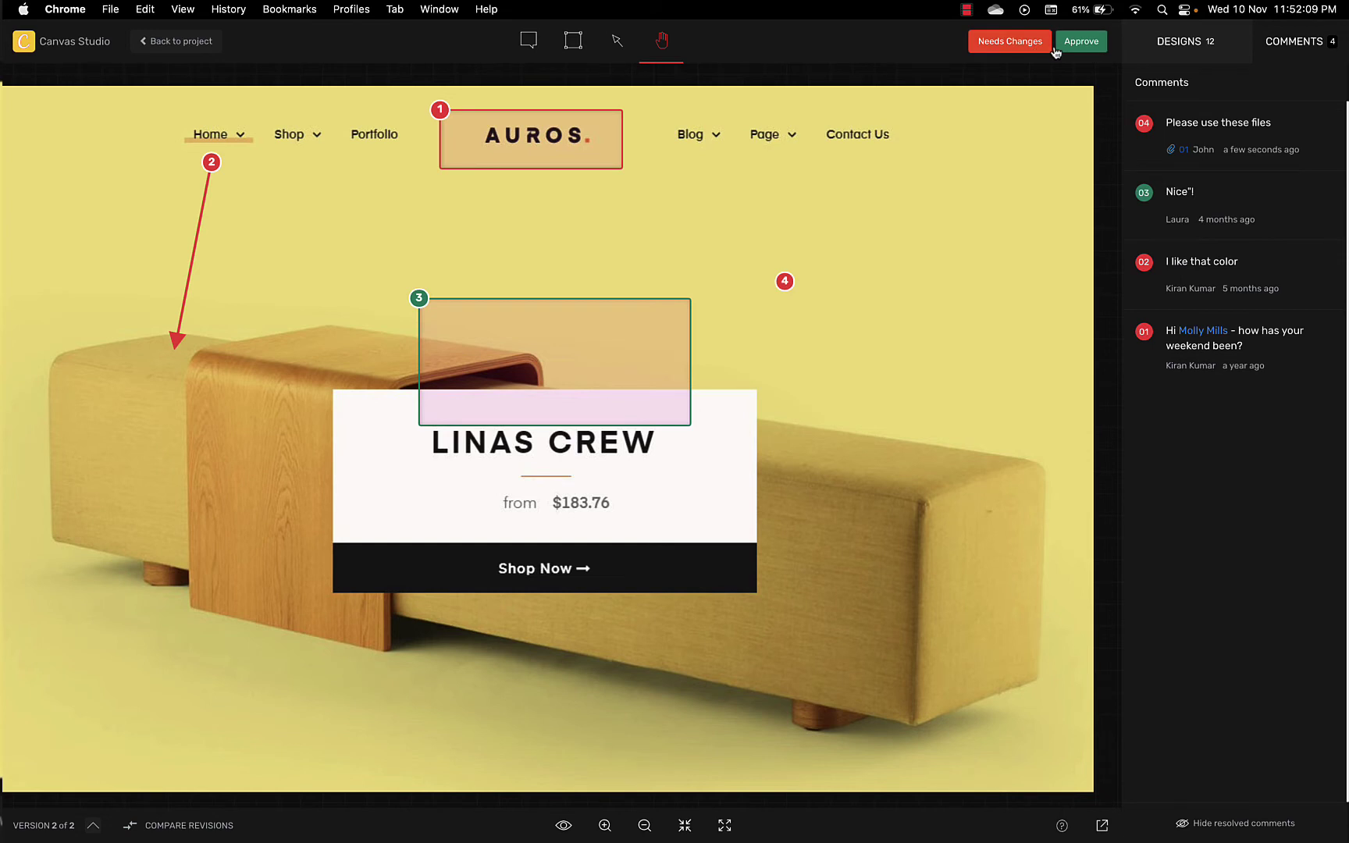
click(1010, 43)
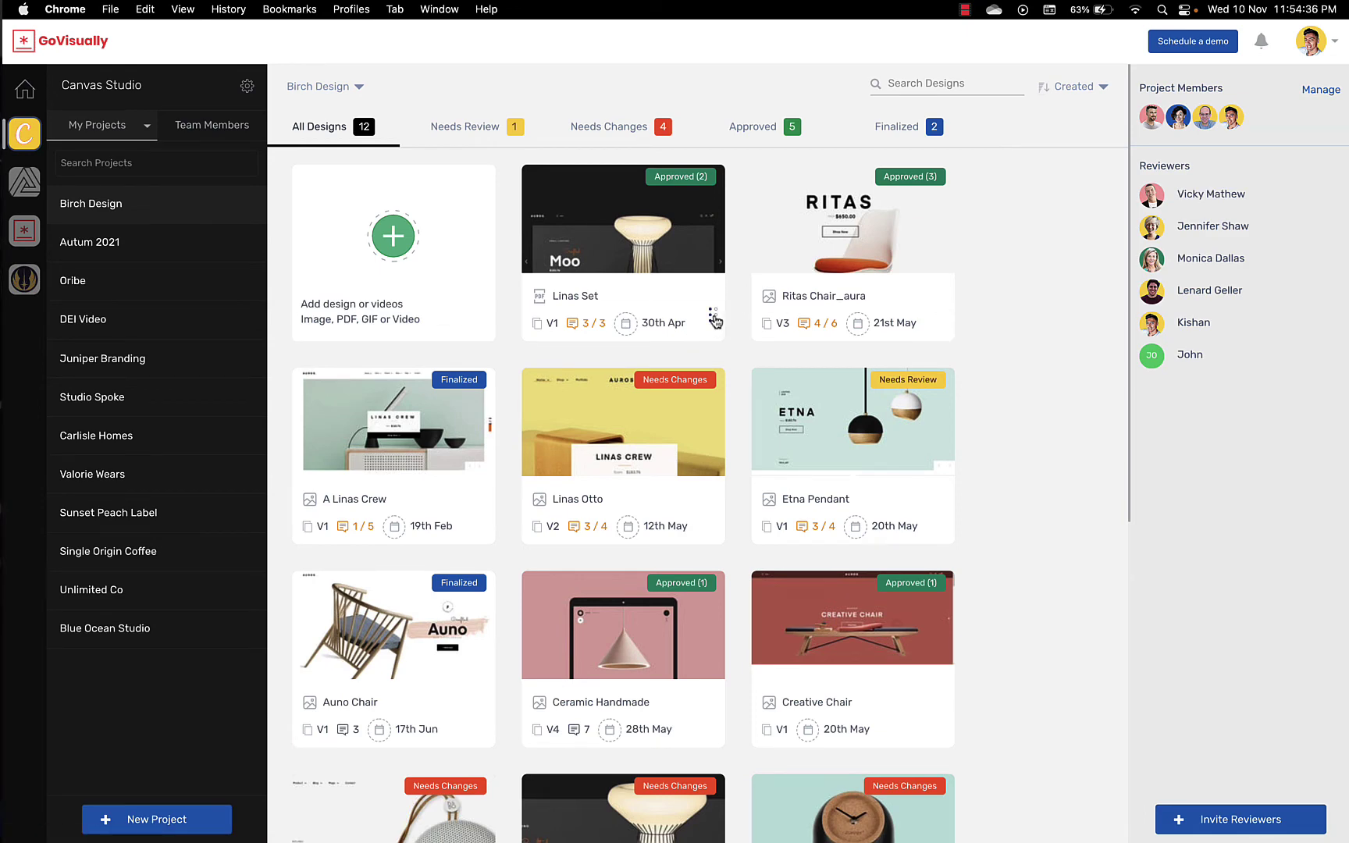
Step: Upload version 2.pdf as a new Linas Set revision and open it at version 2 of 2
click(712, 318)
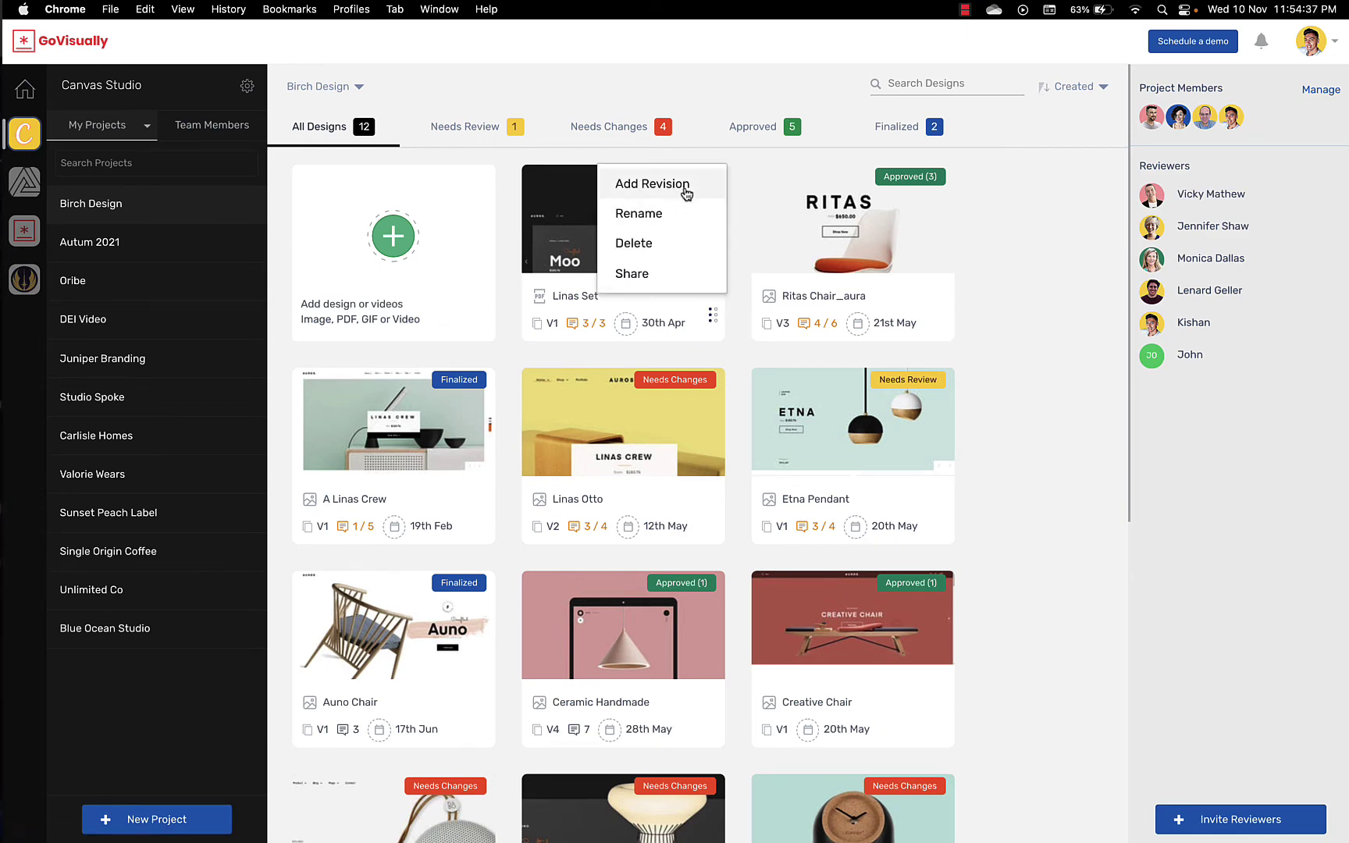
click(686, 190)
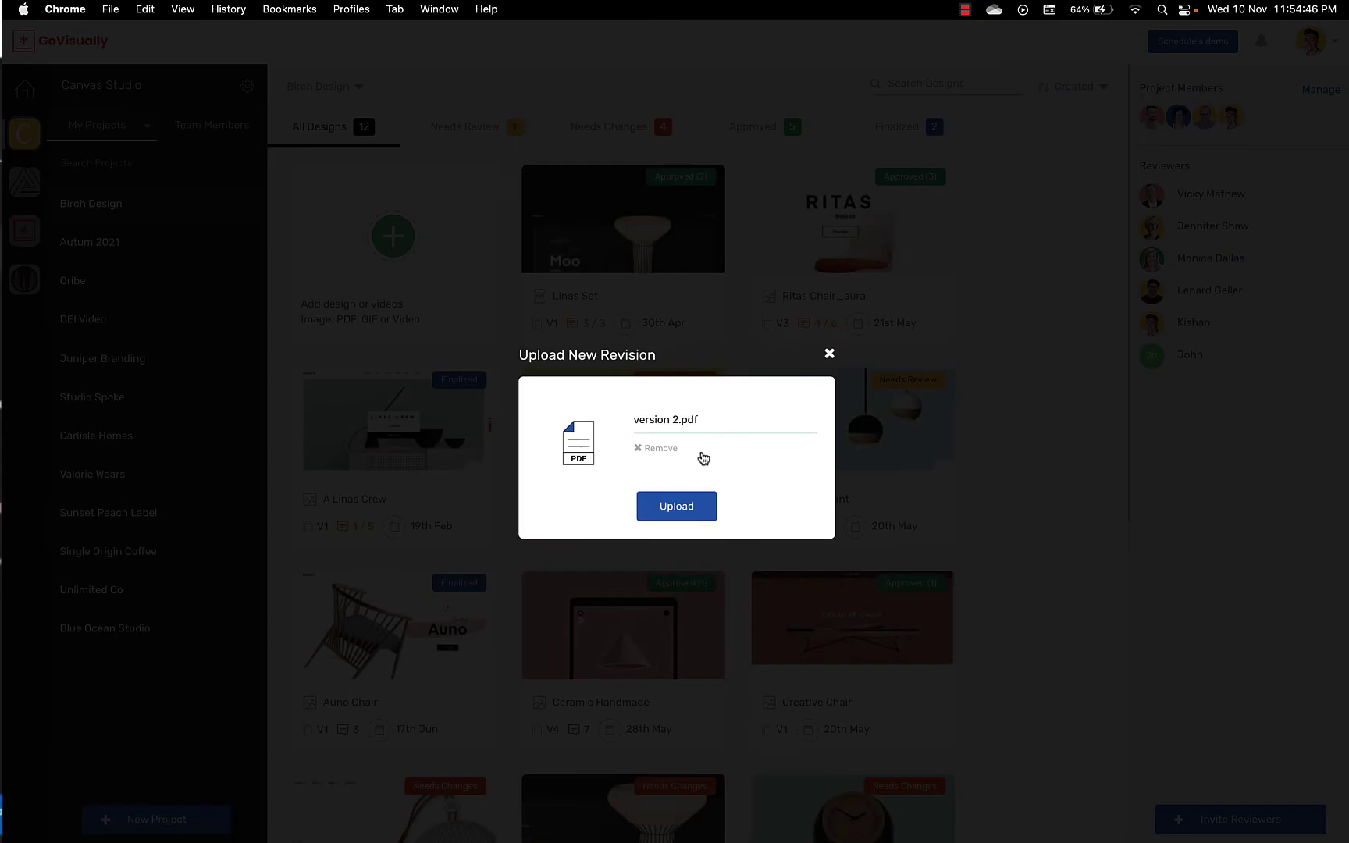
click(695, 504)
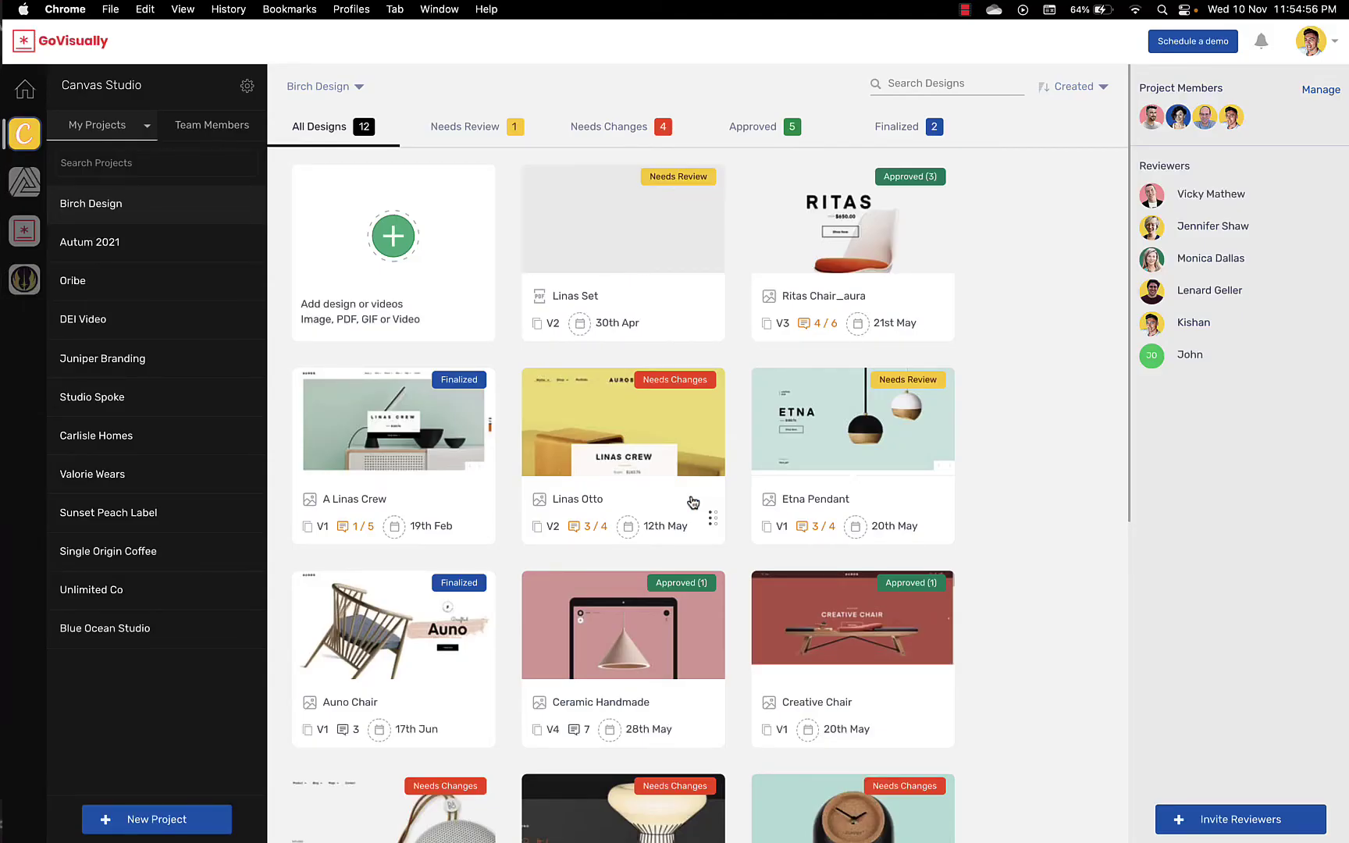
click(646, 250)
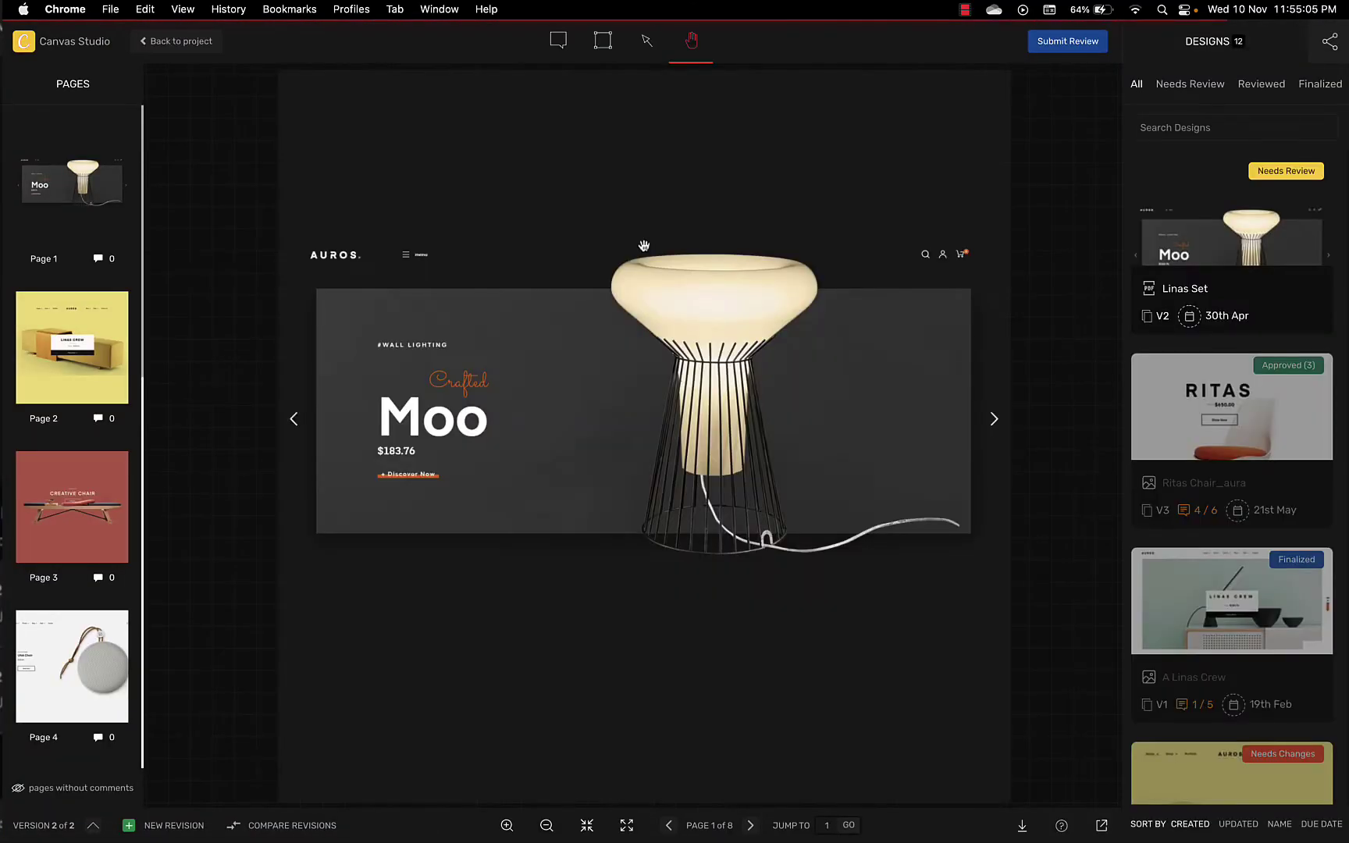
Step: Load Linas Set version 1 and compare it side by side with version 2, zooming into the AUROS logo
click(96, 824)
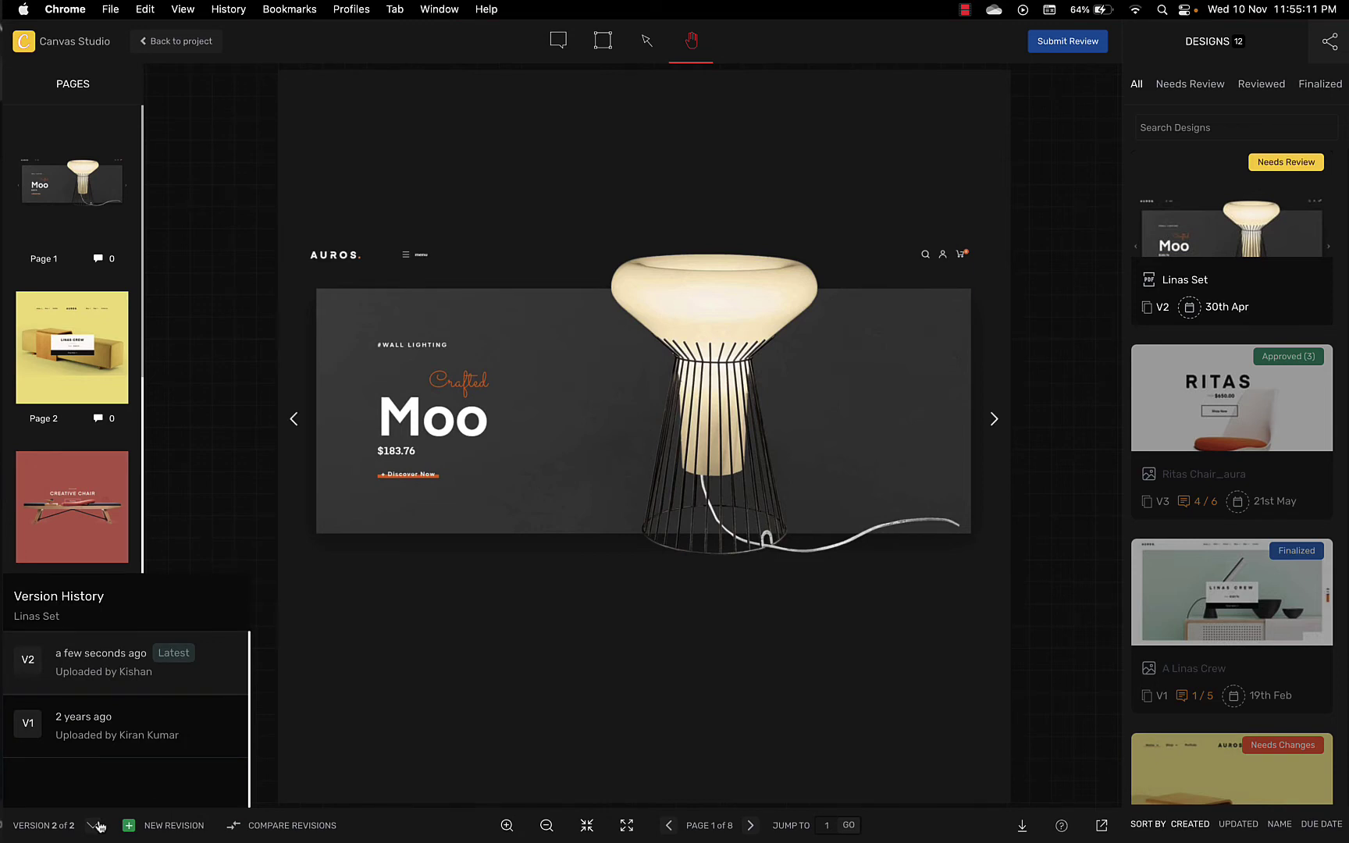
click(122, 732)
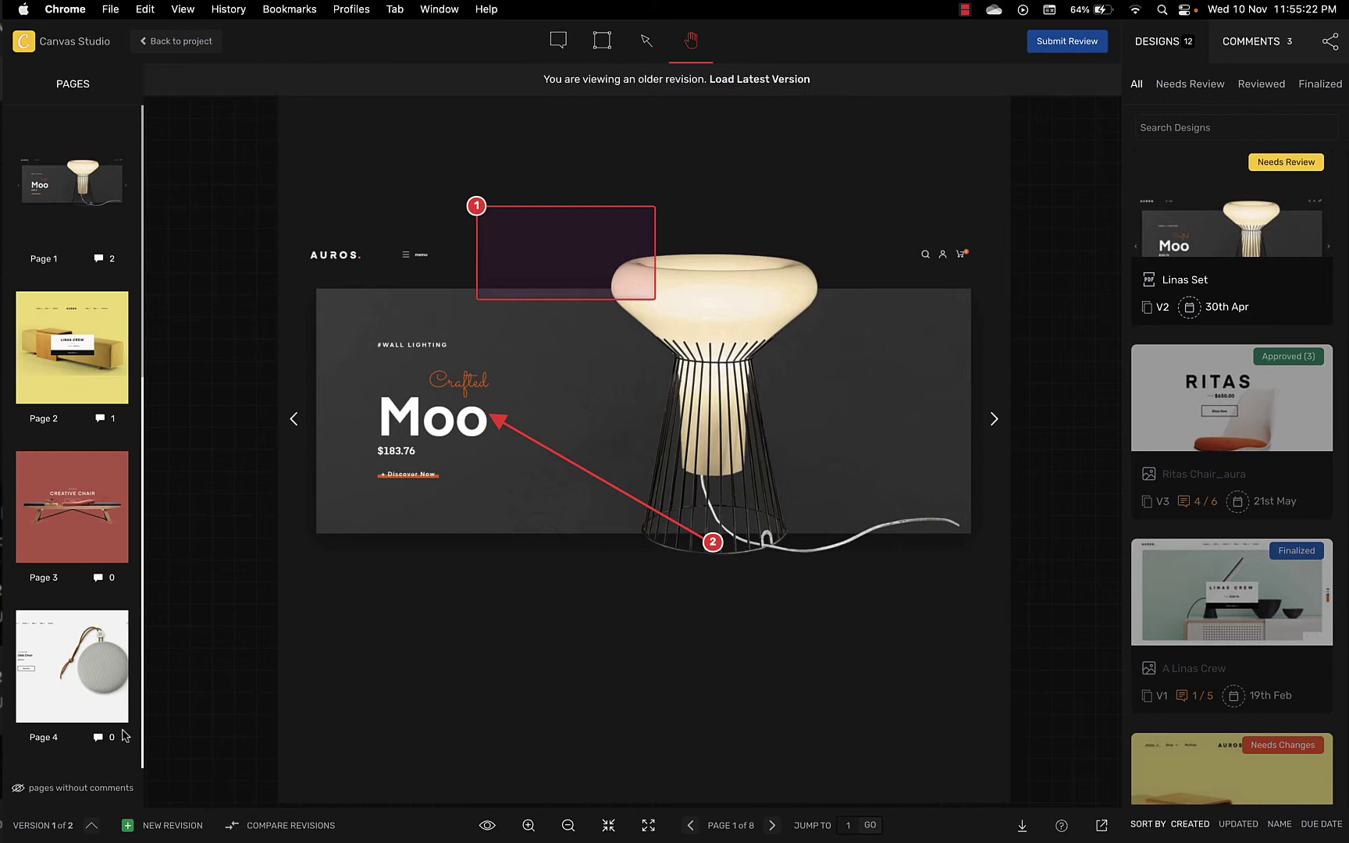
click(287, 828)
drag(416, 506, 612, 492)
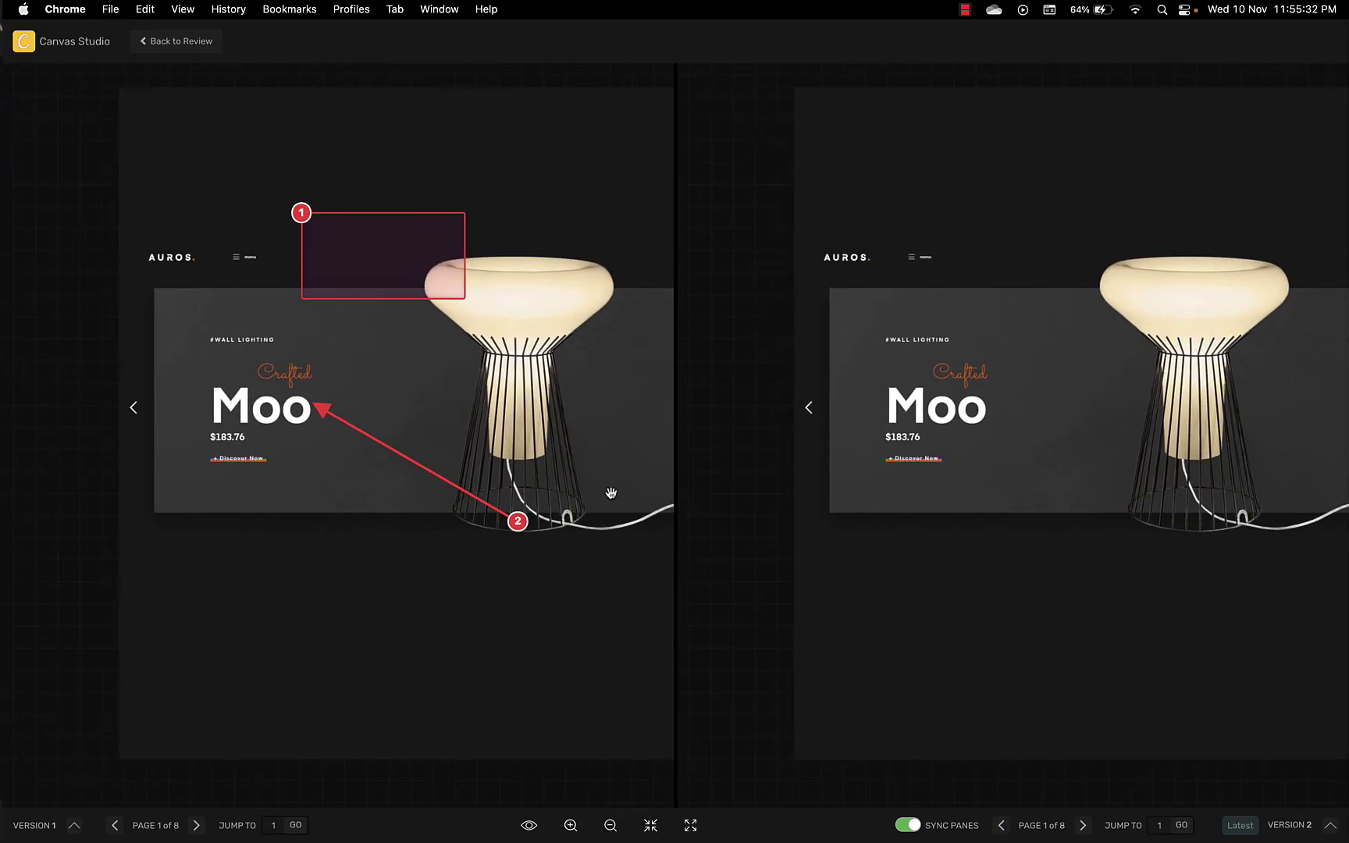
click(571, 826)
click(571, 825)
drag(469, 634, 642, 635)
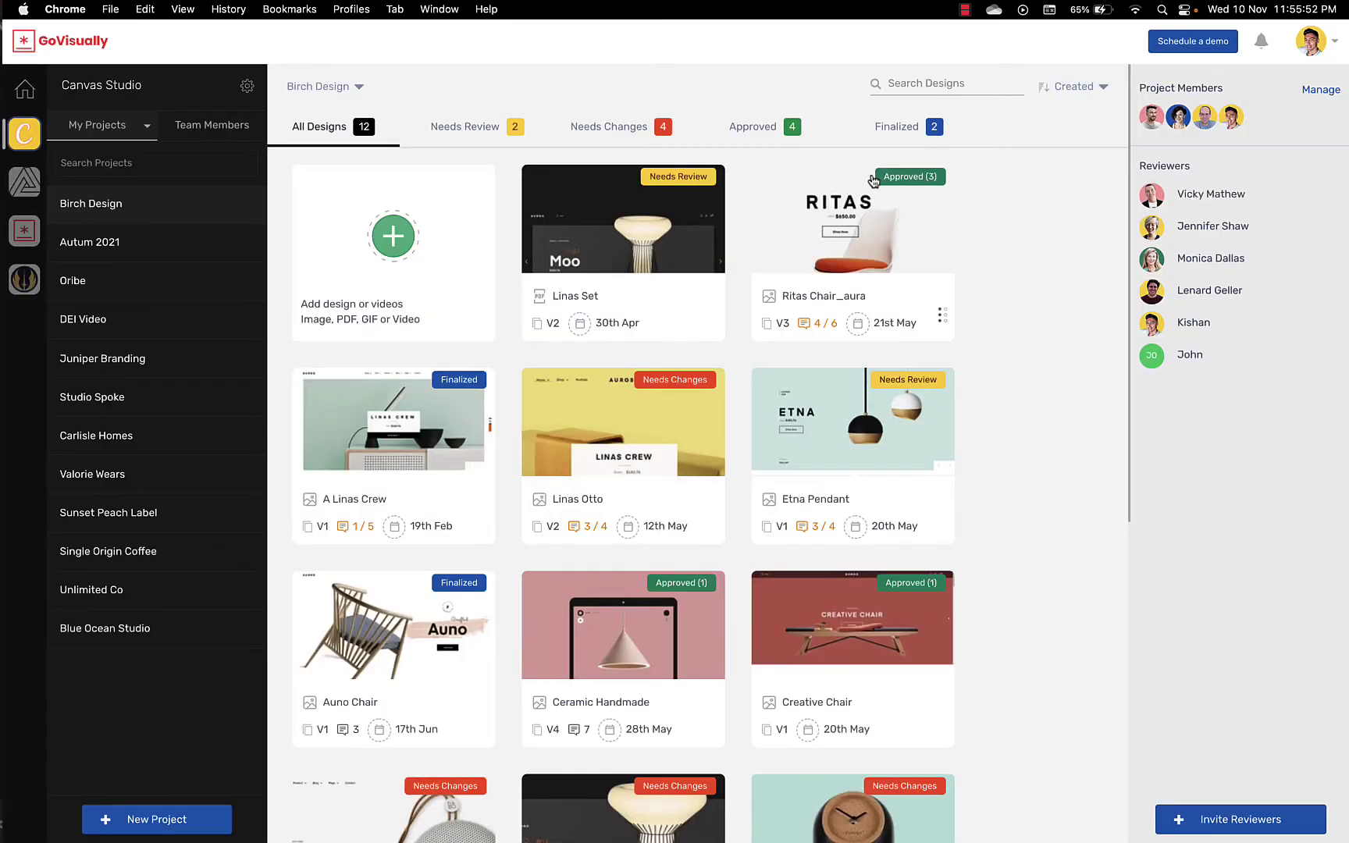
Step: Finalize the Ritas Chair_aura design from its Approved (3) review status
mouse_move(890, 184)
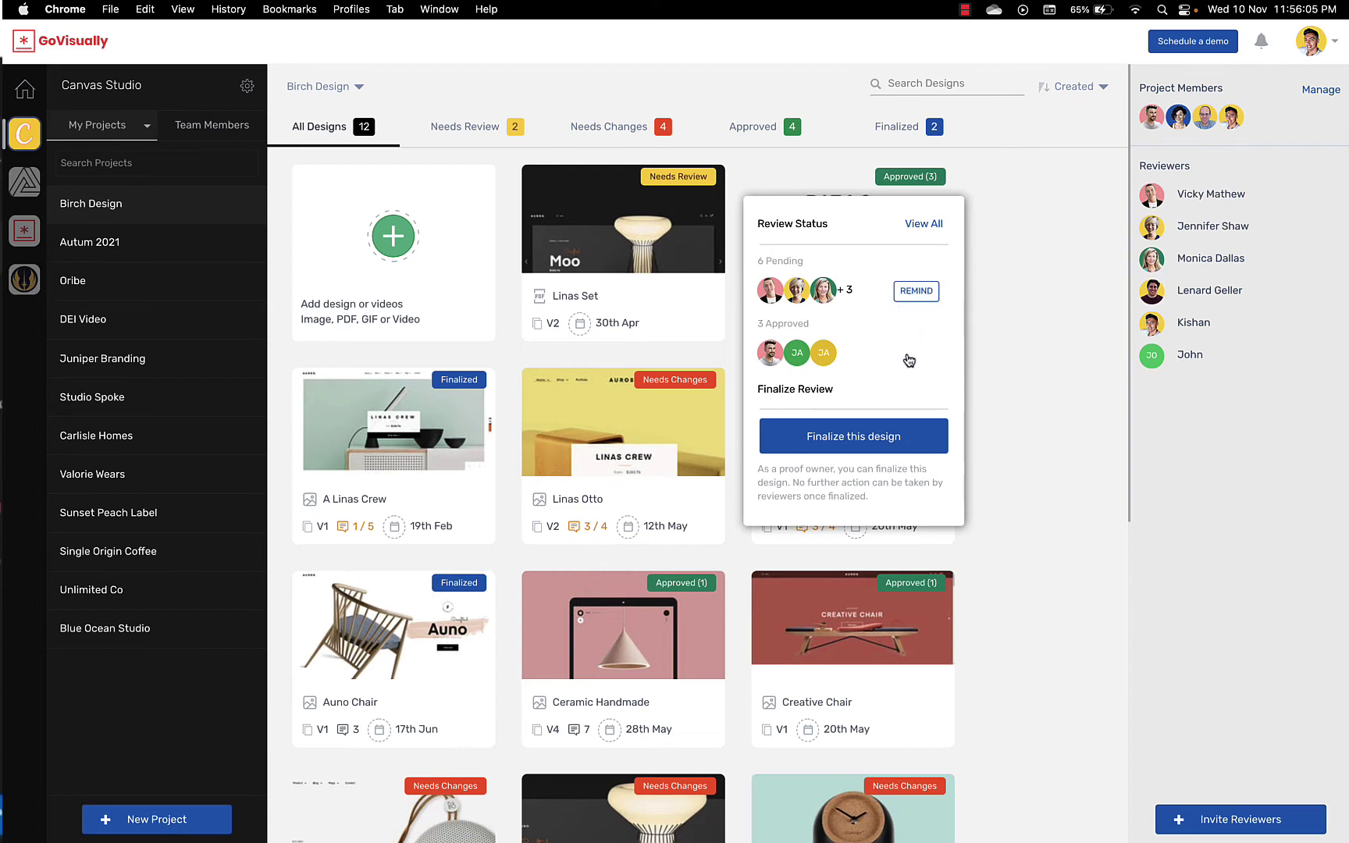
click(891, 430)
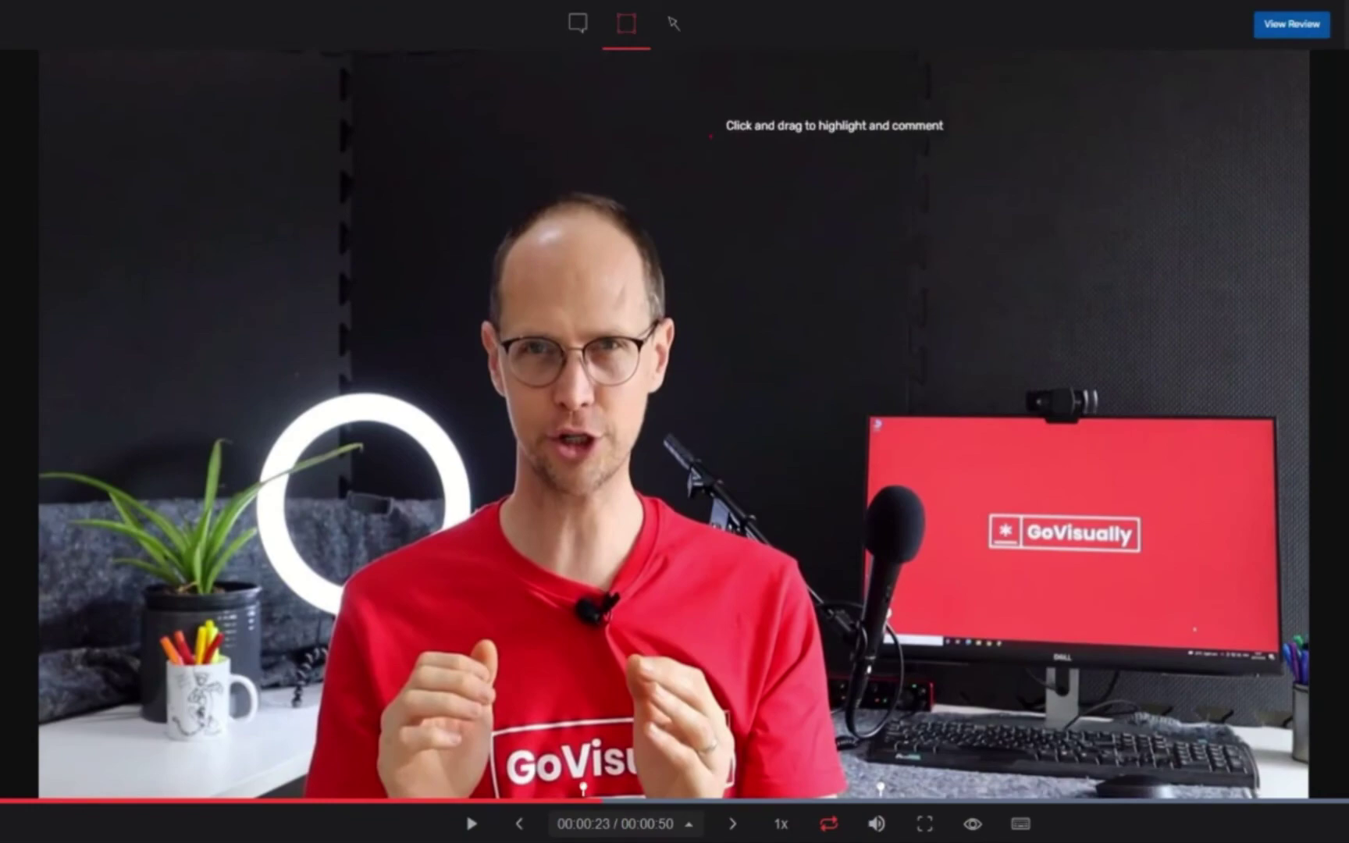
Step: Draw a box-comment rectangle over the paused video frame
drag(709, 135, 1263, 482)
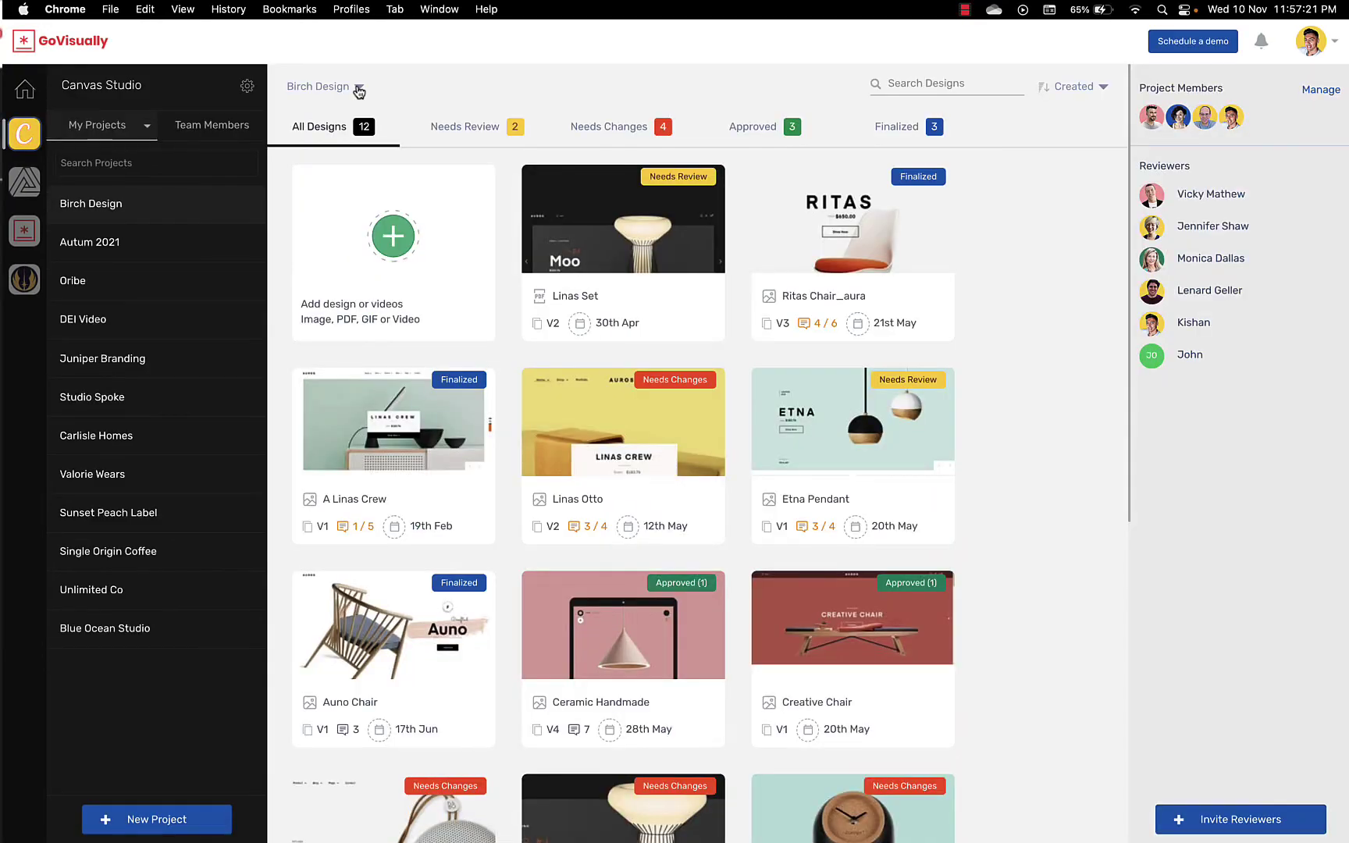
Step: Change Birch Design's Allow File Downloads from All Revisions to Only Finalized and save
click(356, 86)
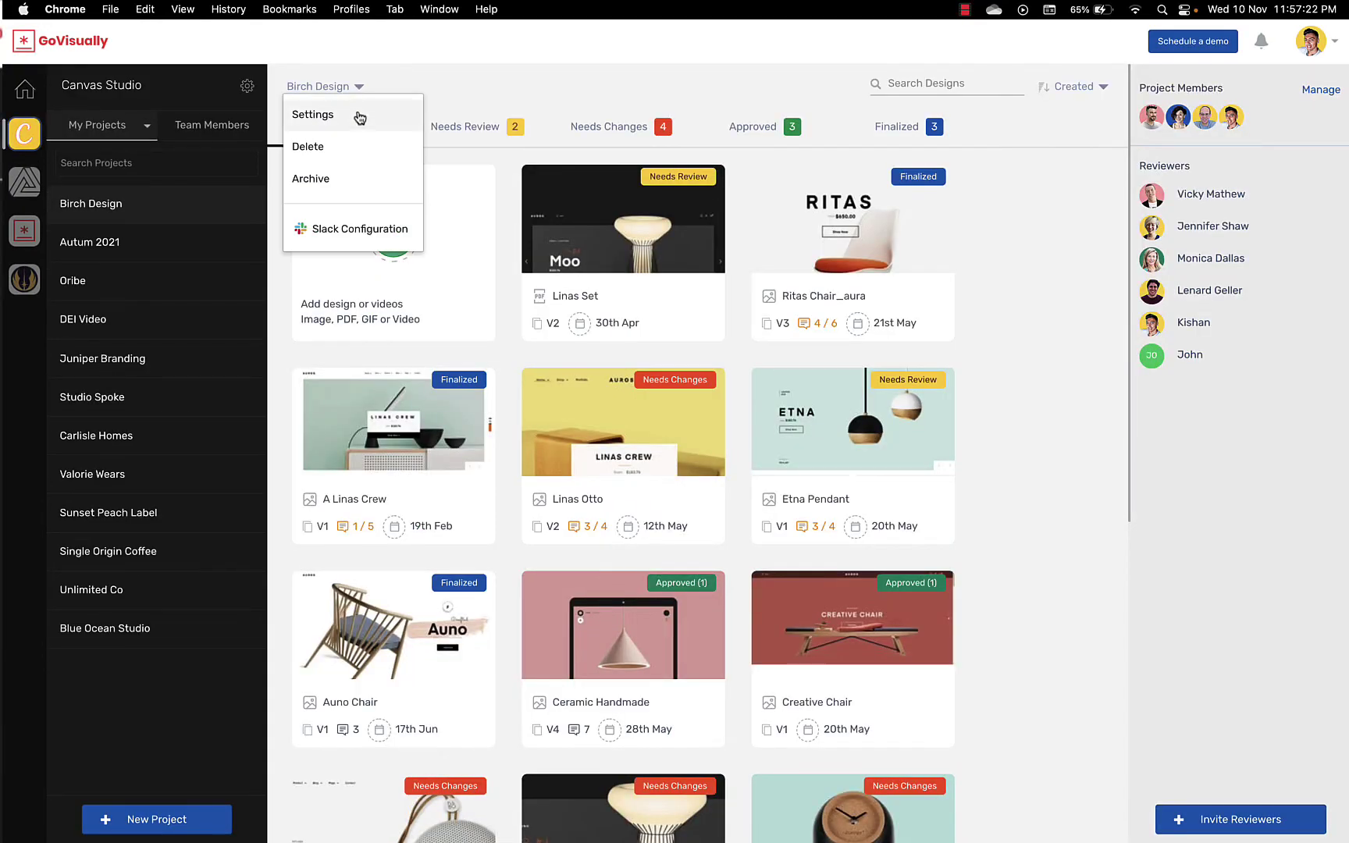
click(359, 115)
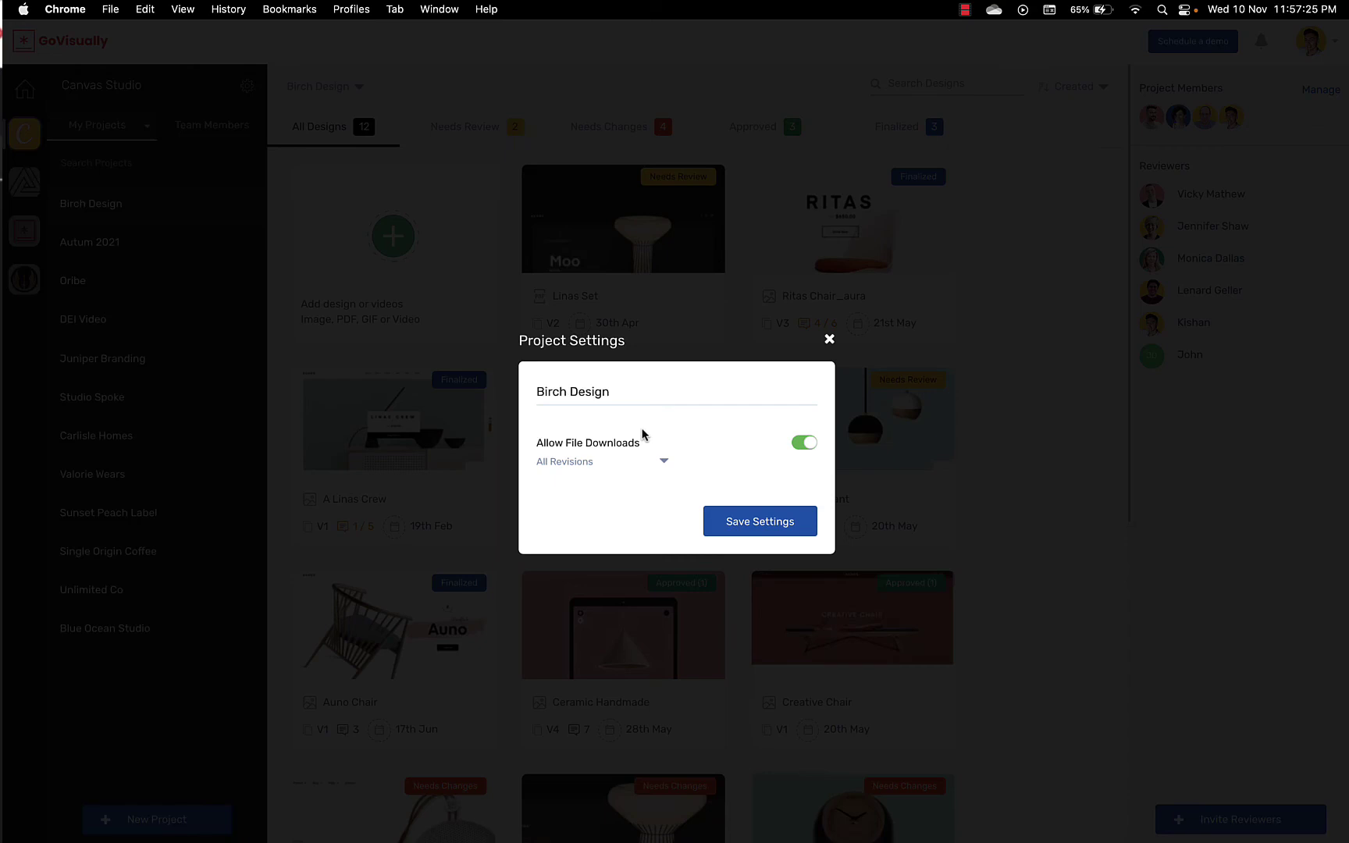
click(666, 463)
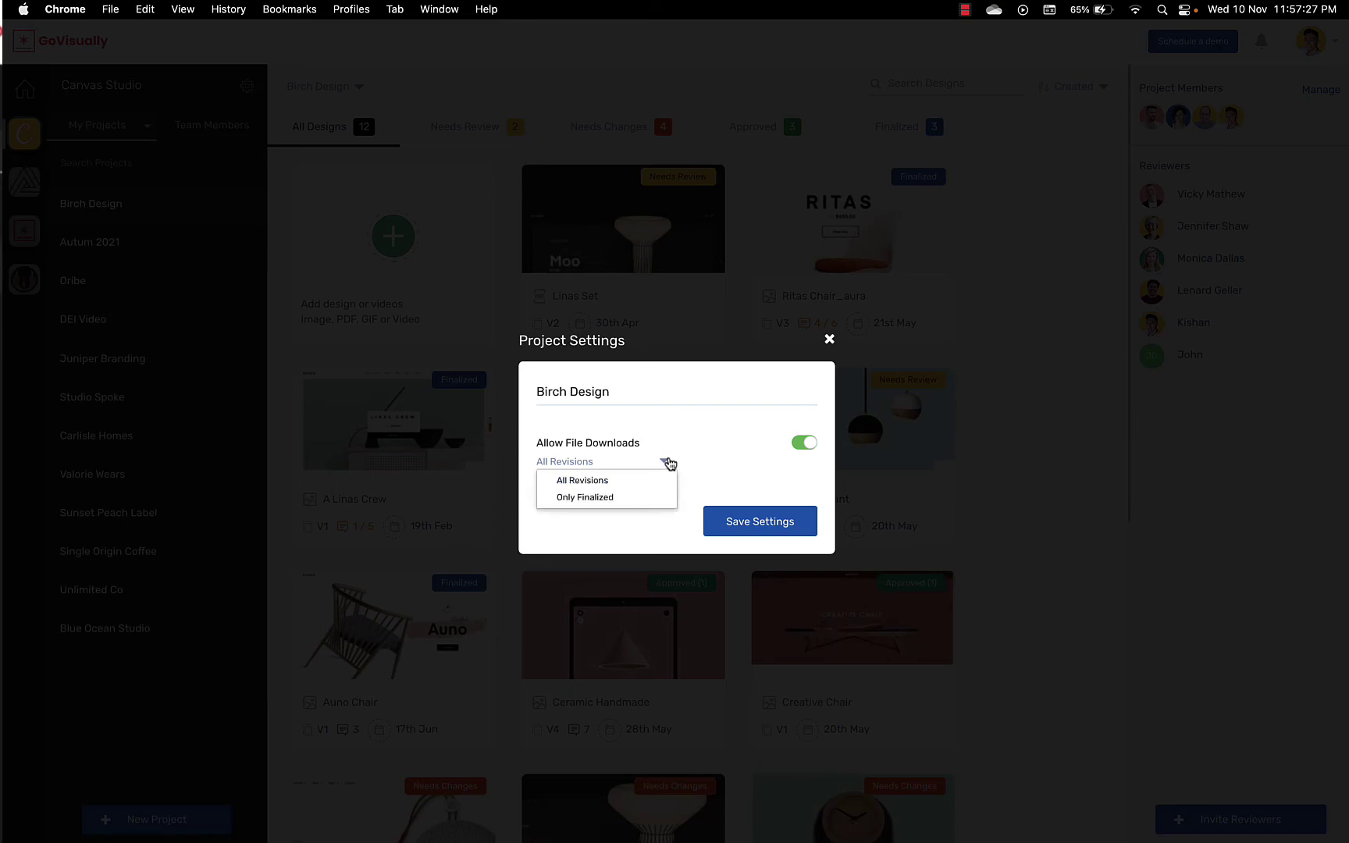
click(657, 503)
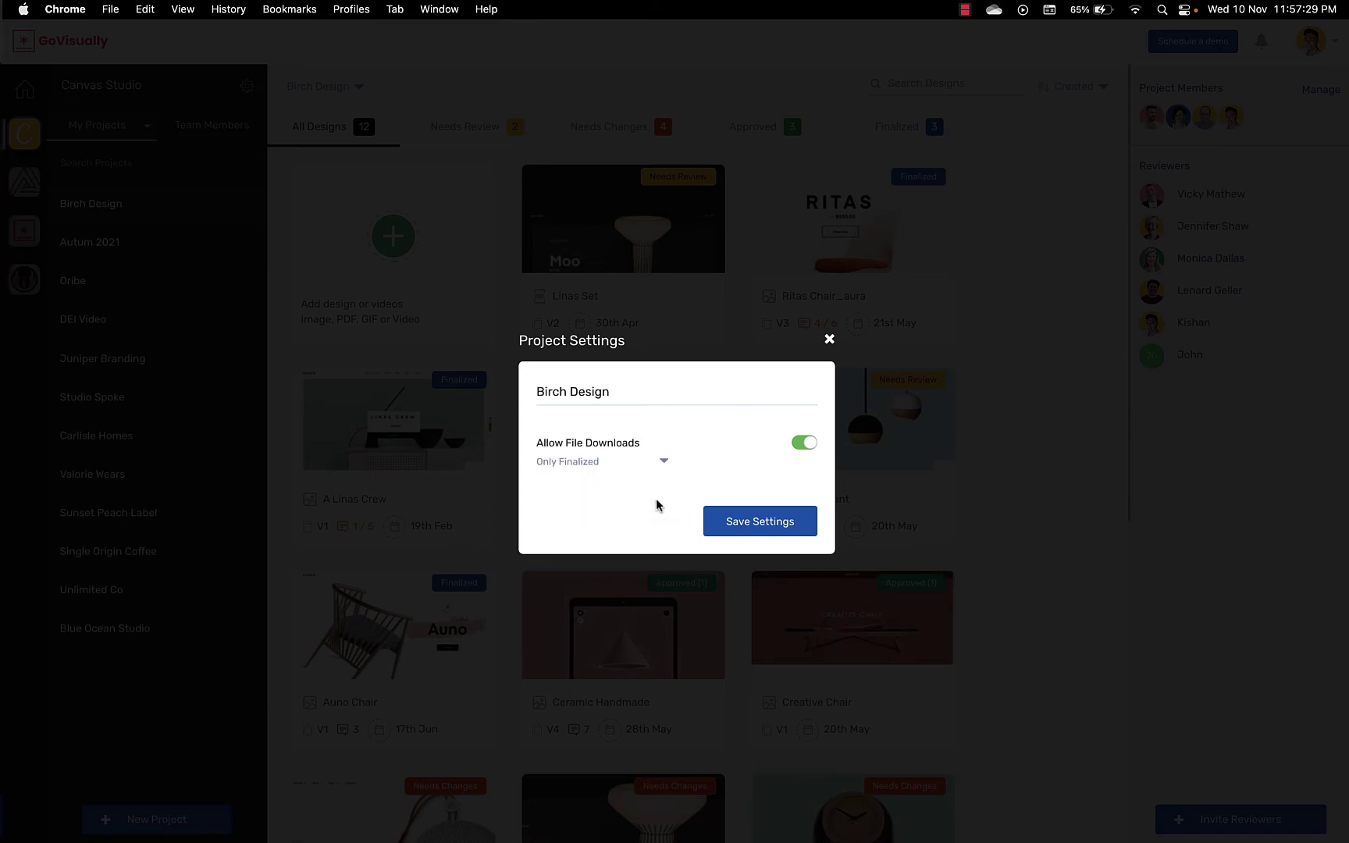
click(738, 515)
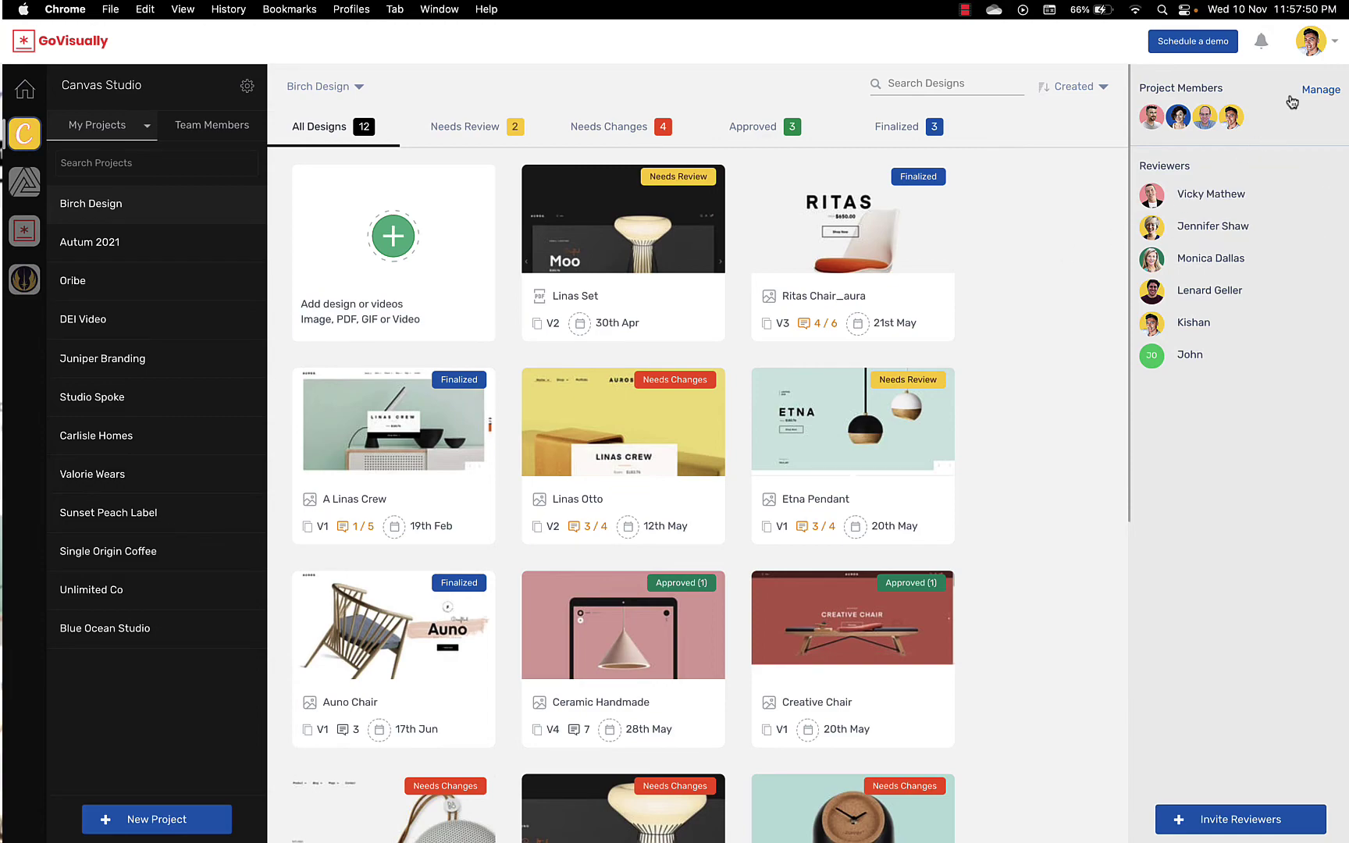
Step: Switch off 'Anyone in your team can view' in Birch Design's project members
click(1312, 94)
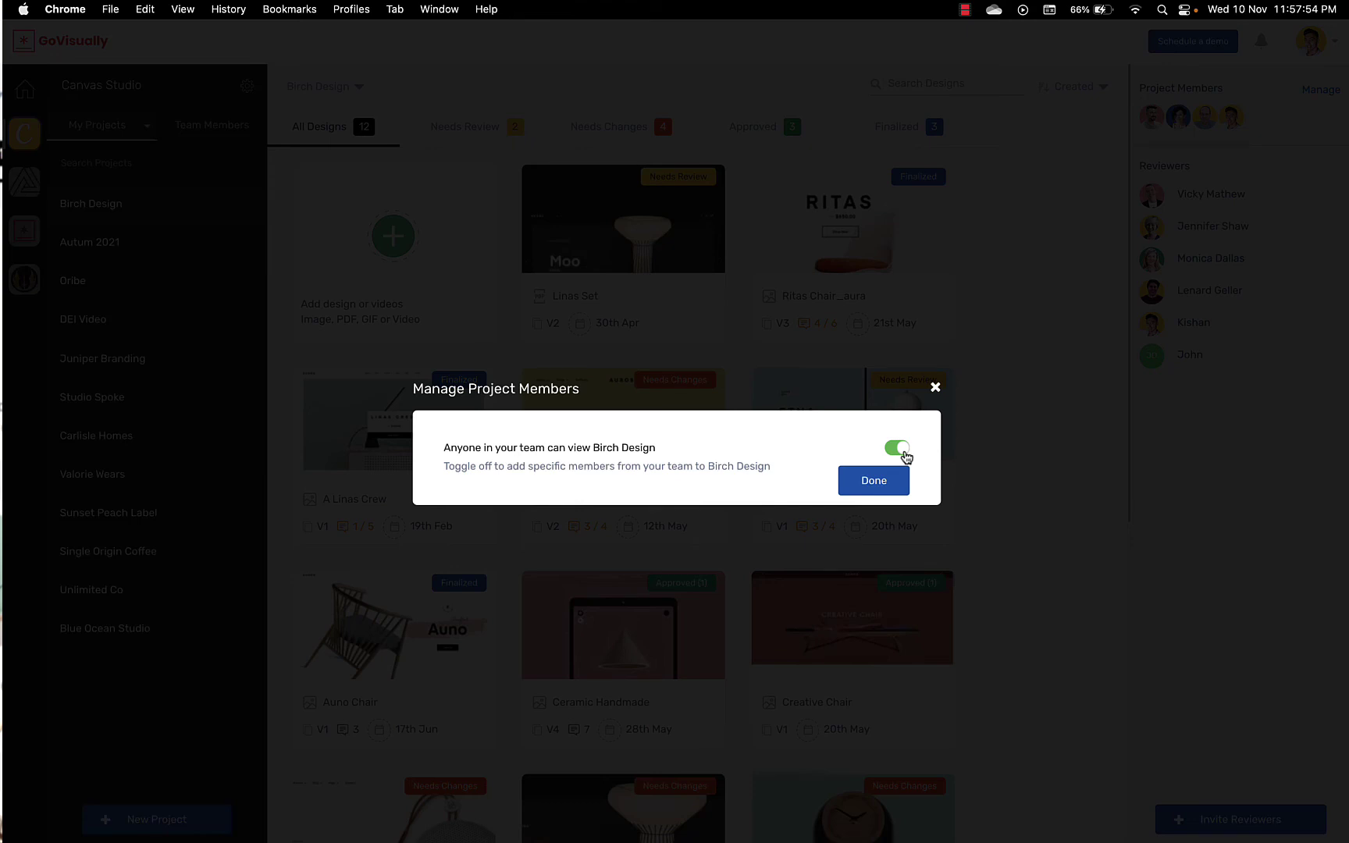
click(902, 451)
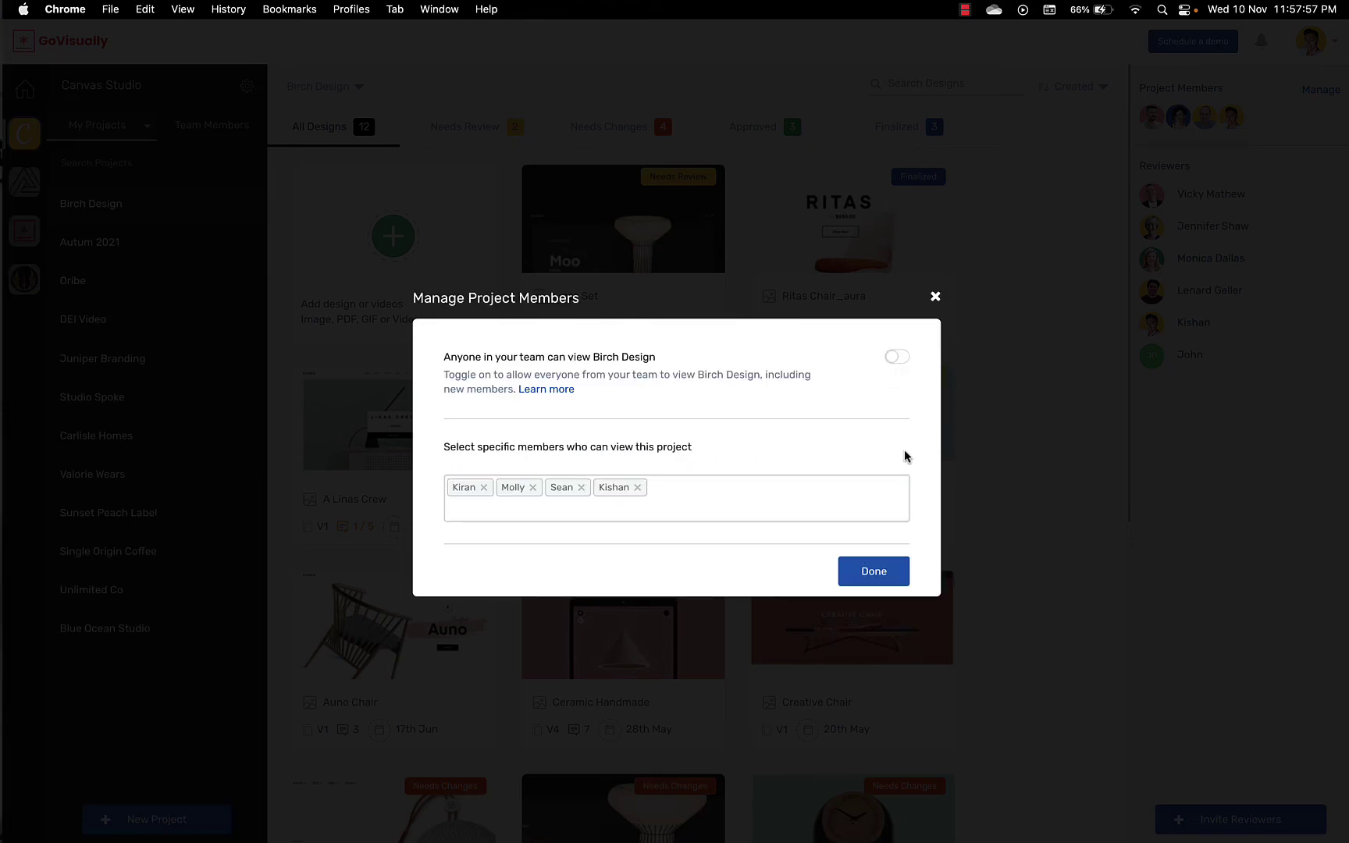